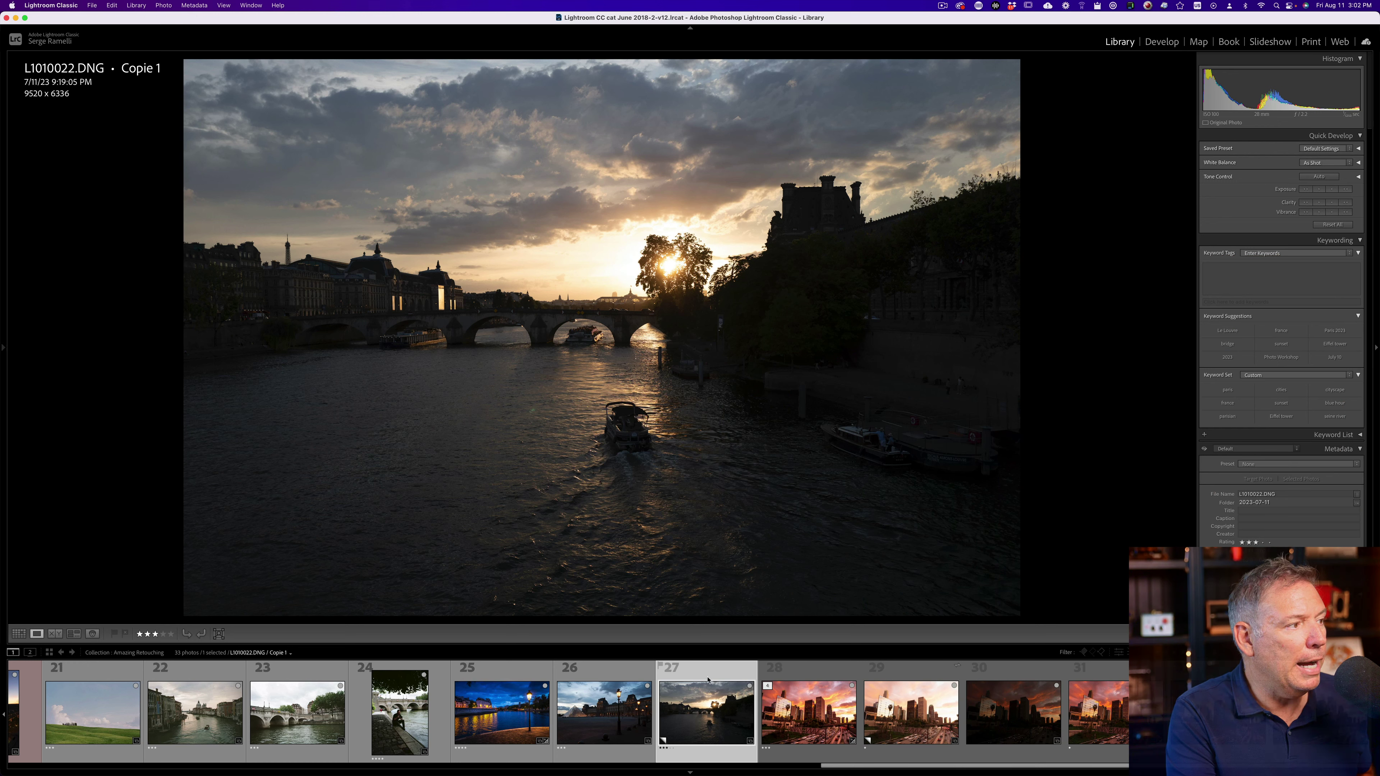
# Step: Switch the Loupe info overlay to Info 2, showing exposure and lens details
pyautogui.press('i')
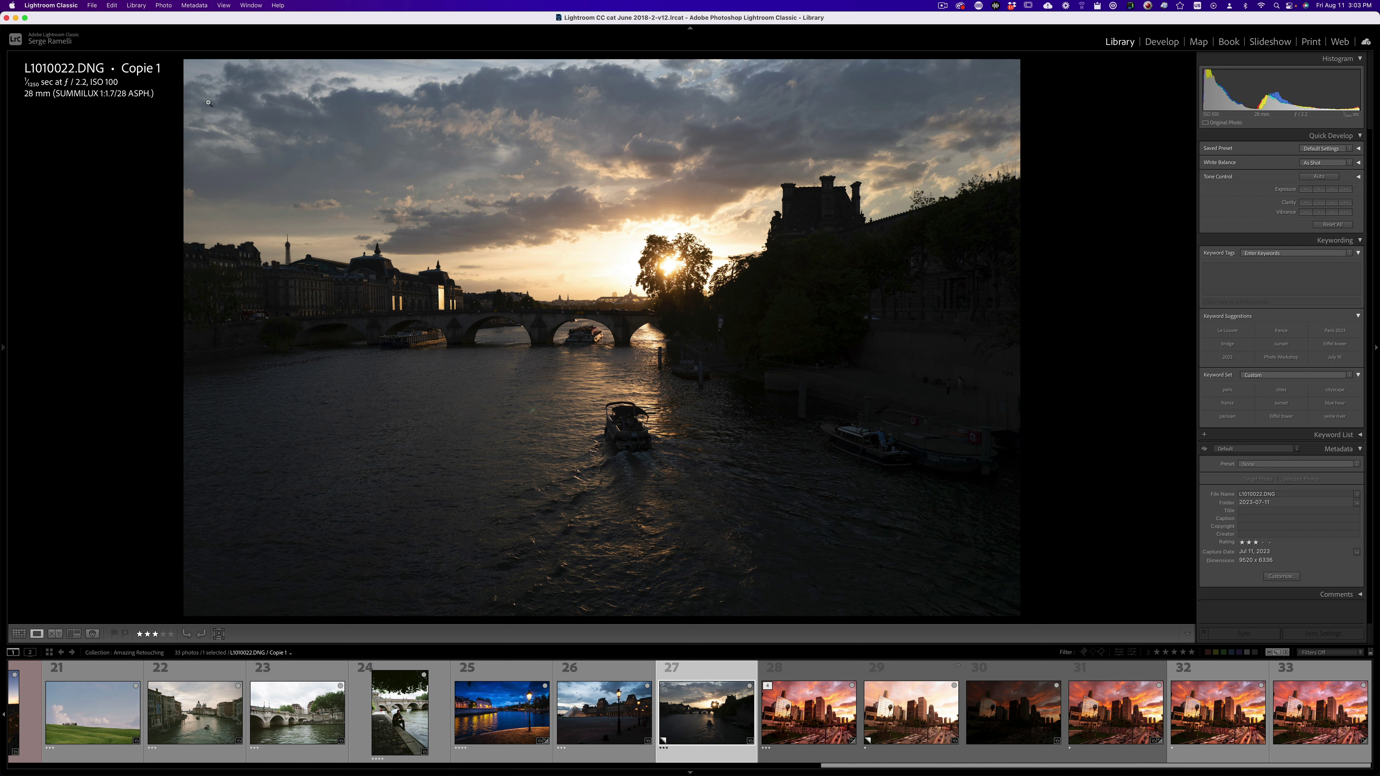
# Step: Open the Seine sunset virtual copy in the Develop module
pyautogui.click(1160, 42)
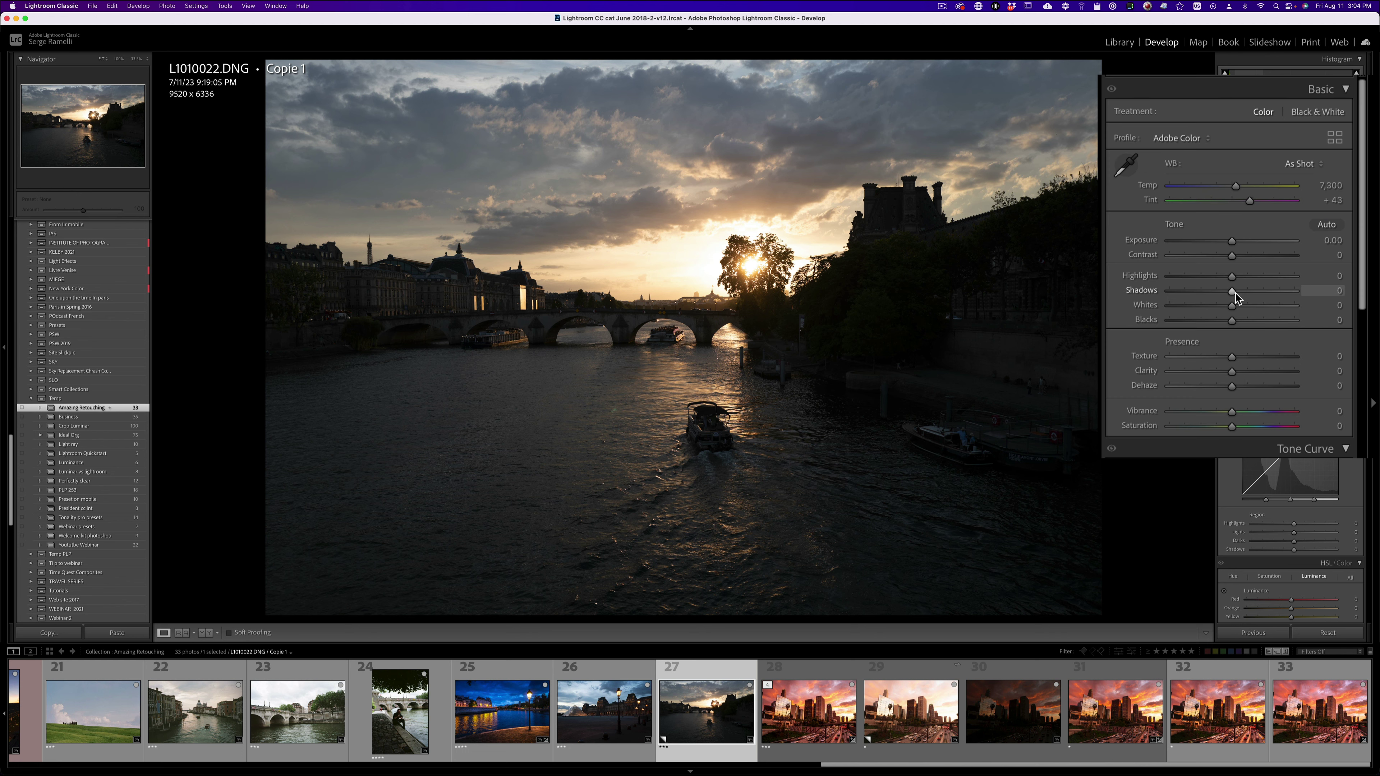
# Step: Set Shadows to +98 and Highlights to -61 in the Basic panel
pyautogui.moveTo(1234, 295); pyautogui.dragTo(1170, 277)
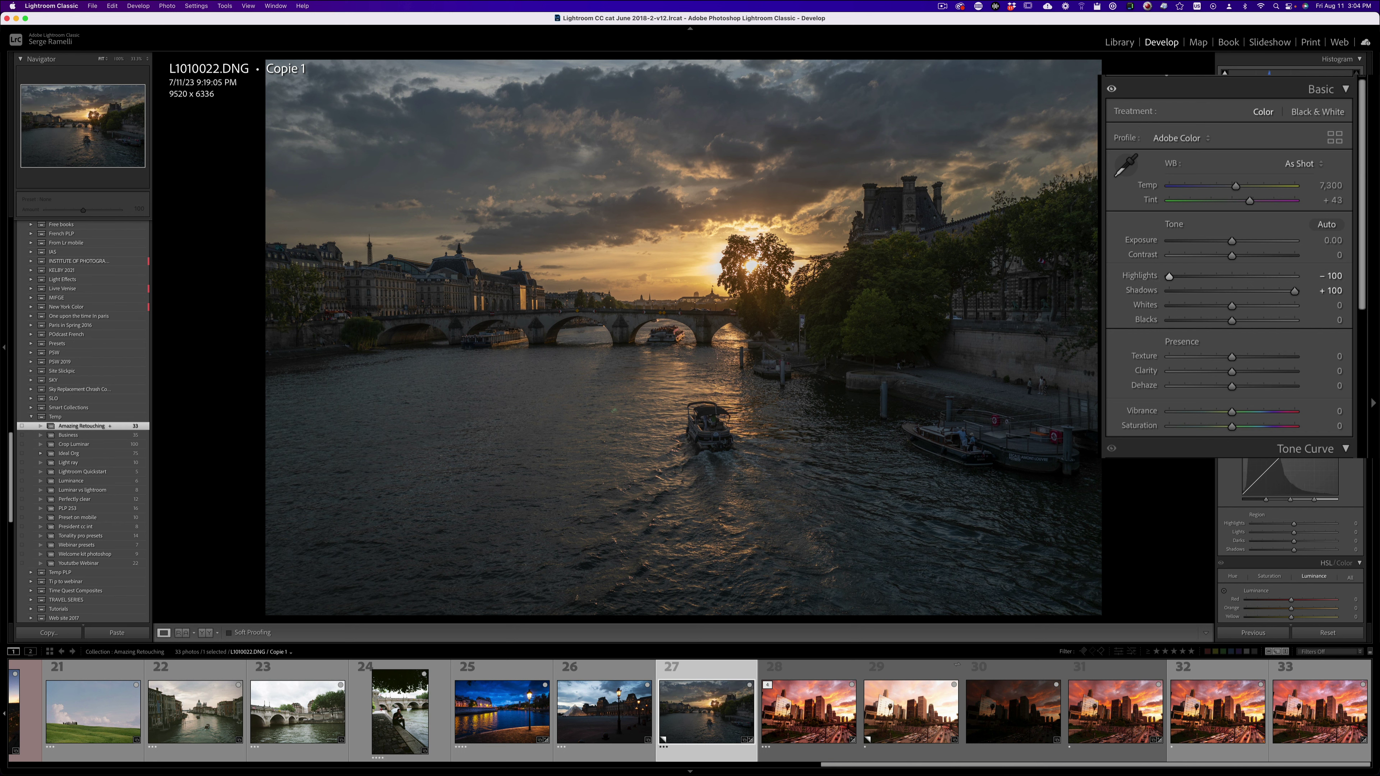
pyautogui.moveTo(1170, 276); pyautogui.dragTo(1186, 277)
pyautogui.moveTo(1294, 291); pyautogui.dragTo(1277, 291)
pyautogui.moveTo(1186, 276); pyautogui.dragTo(1169, 276)
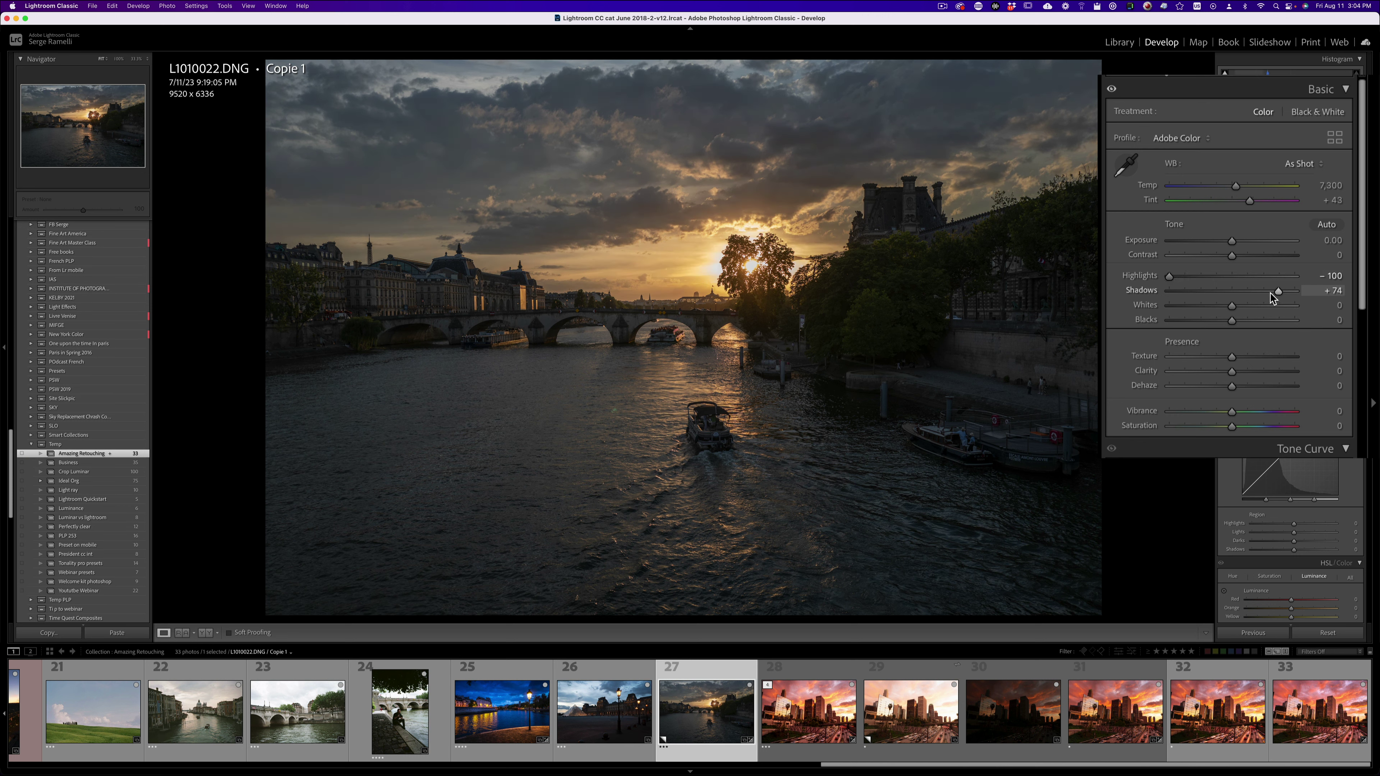
pyautogui.moveTo(1276, 291); pyautogui.dragTo(1294, 290)
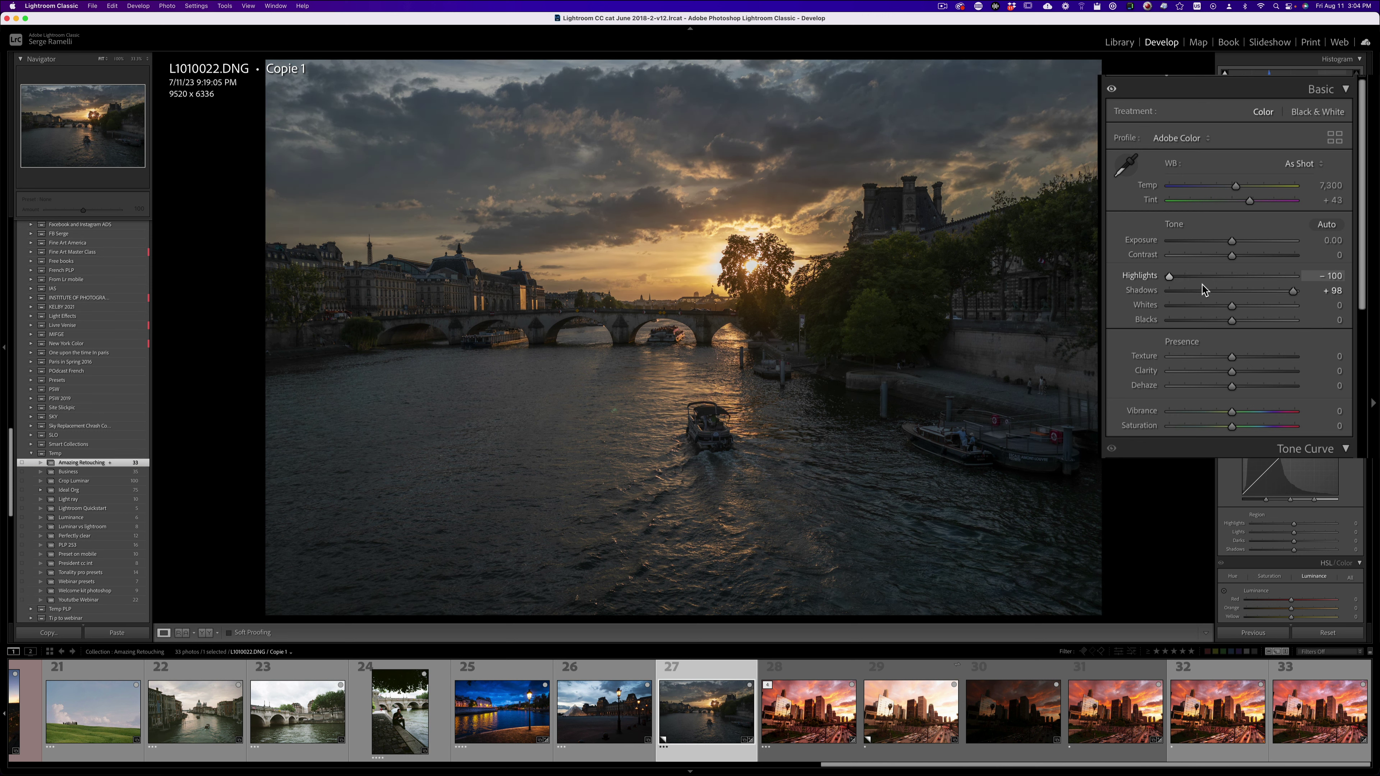
pyautogui.moveTo(1180, 278); pyautogui.dragTo(1191, 276)
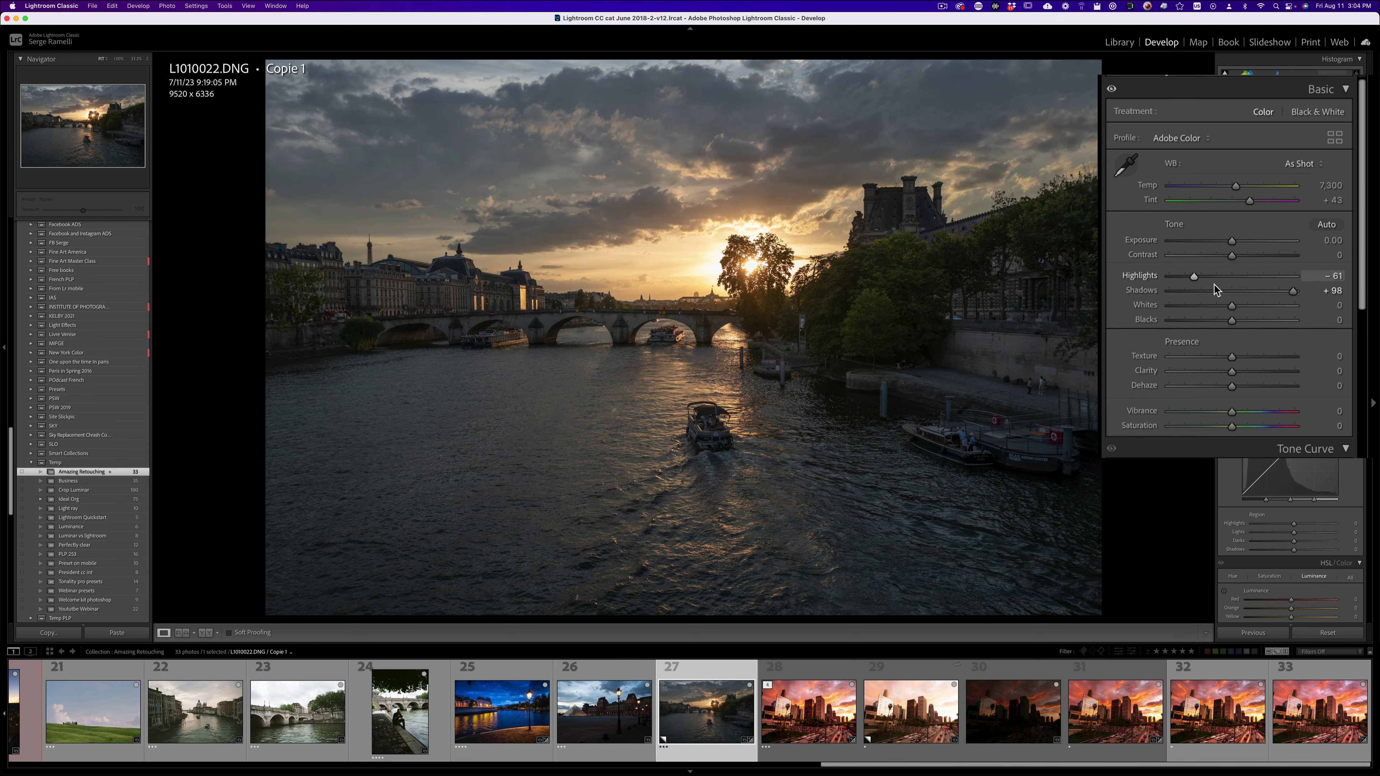
# Step: Inspect the sky, sun and tree at 100% zoom, then return to Fit
pyautogui.click(785, 308)
pyautogui.moveTo(723, 281); pyautogui.dragTo(679, 457)
pyautogui.moveTo(974, 339); pyautogui.dragTo(832, 411)
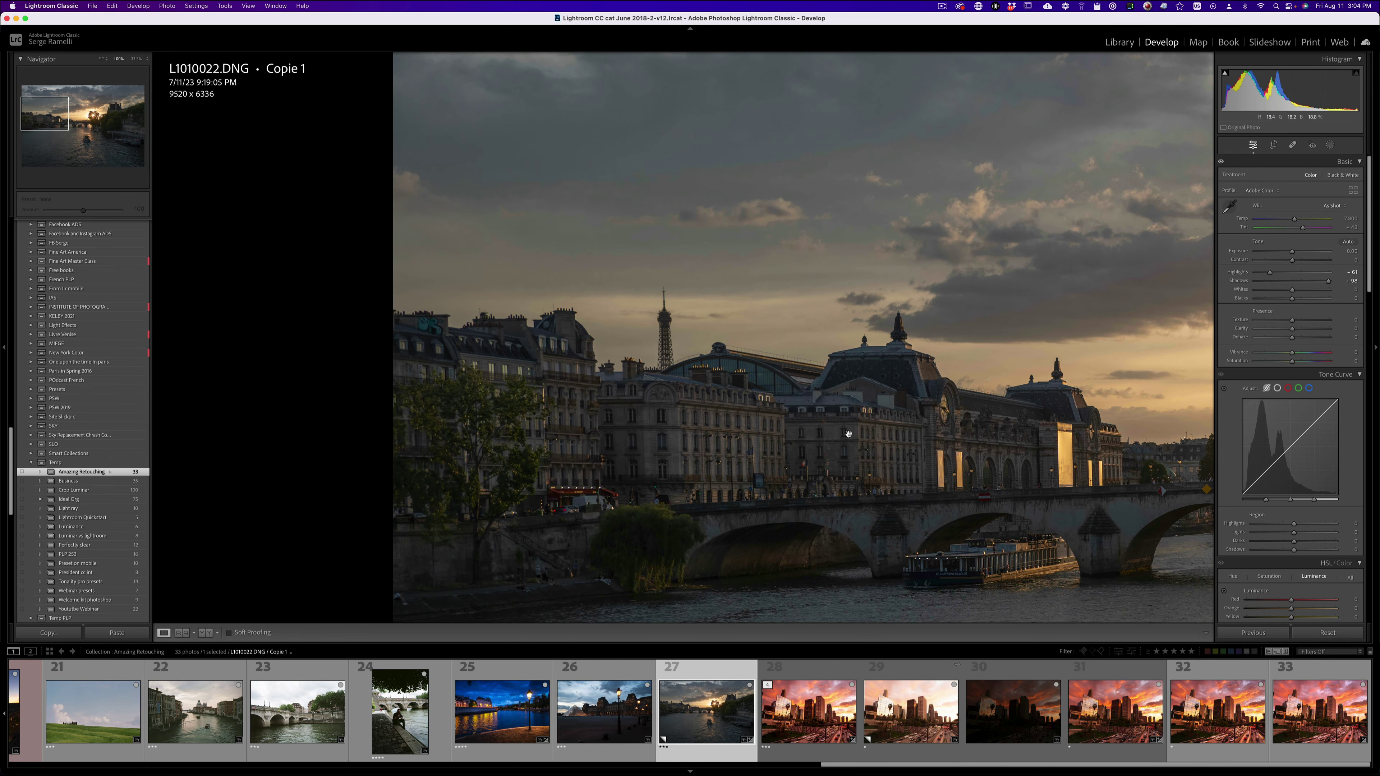
pyautogui.moveTo(1046, 389); pyautogui.dragTo(701, 377)
pyautogui.click(807, 391)
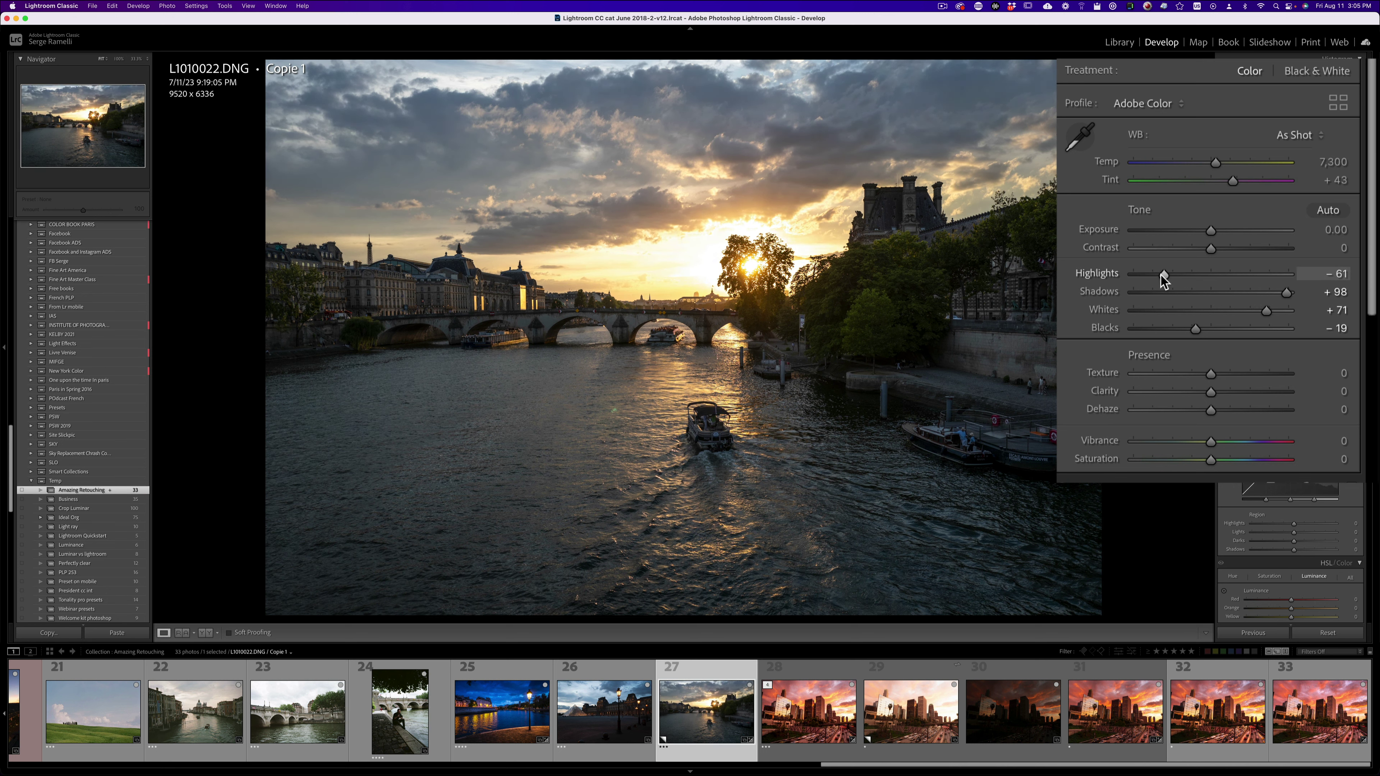
# Step: Lower Highlights further to -73 to darken the bright sky
pyautogui.moveTo(1162, 278); pyautogui.dragTo(1122, 276)
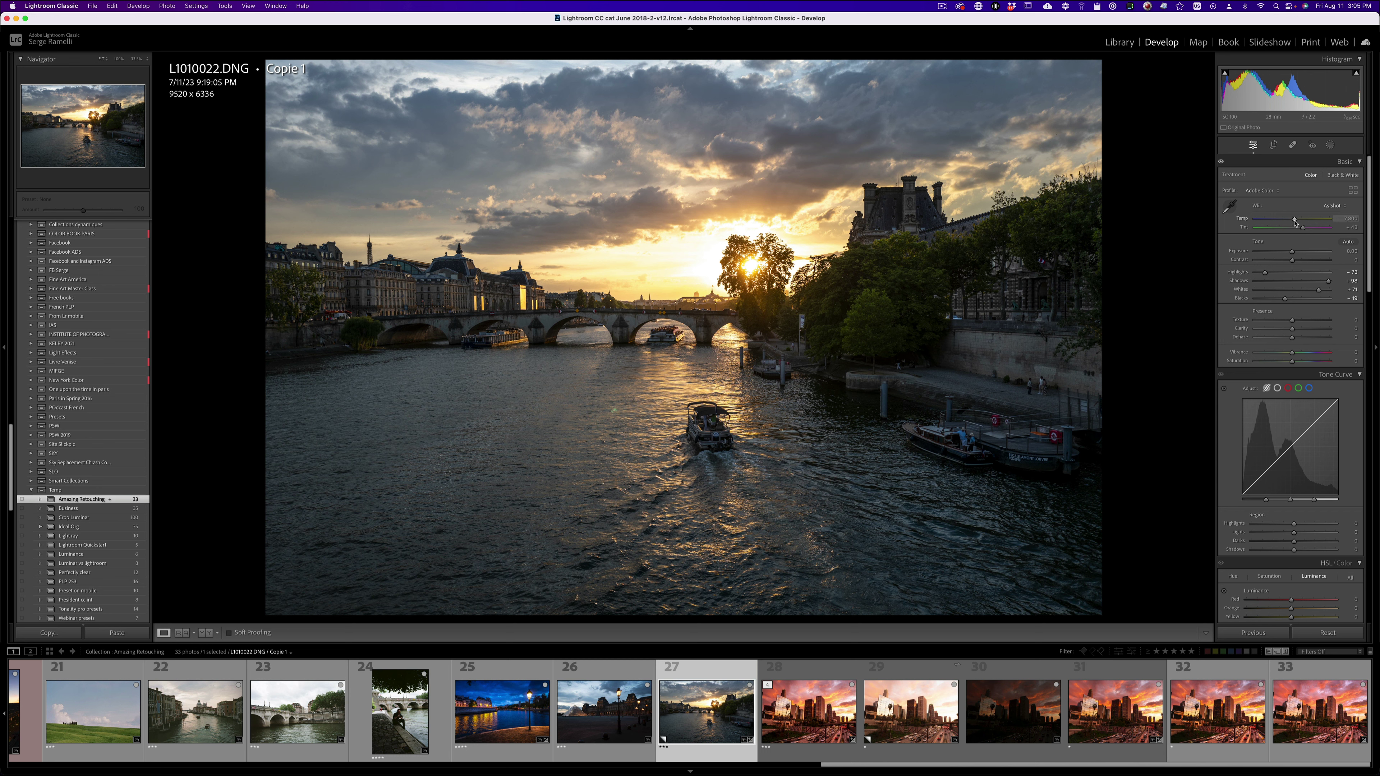
# Step: Compare Daylight, Cloudy and Shade presets, then from As Shot warm Temp to about 8,350
pyautogui.click(1340, 207)
pyautogui.click(1332, 229)
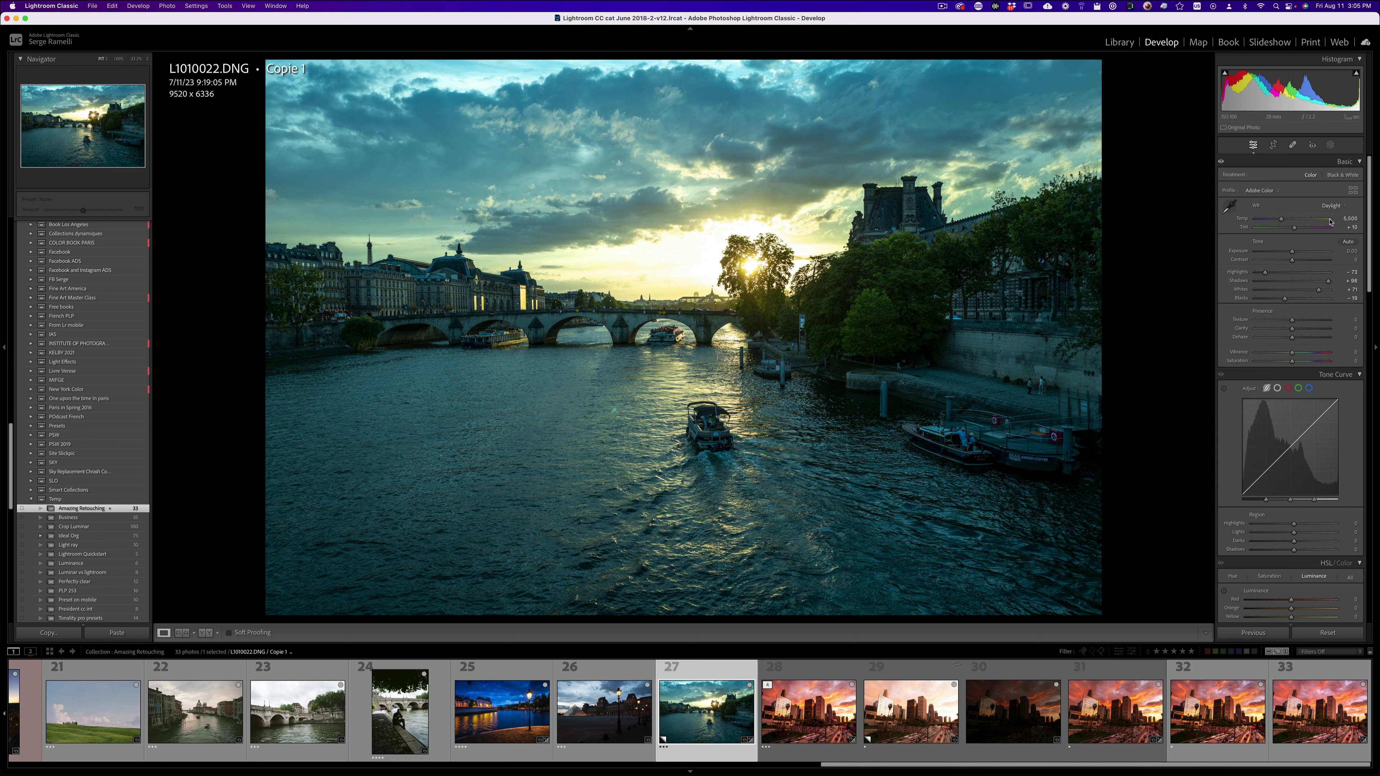
pyautogui.click(1334, 207)
pyautogui.click(1332, 217)
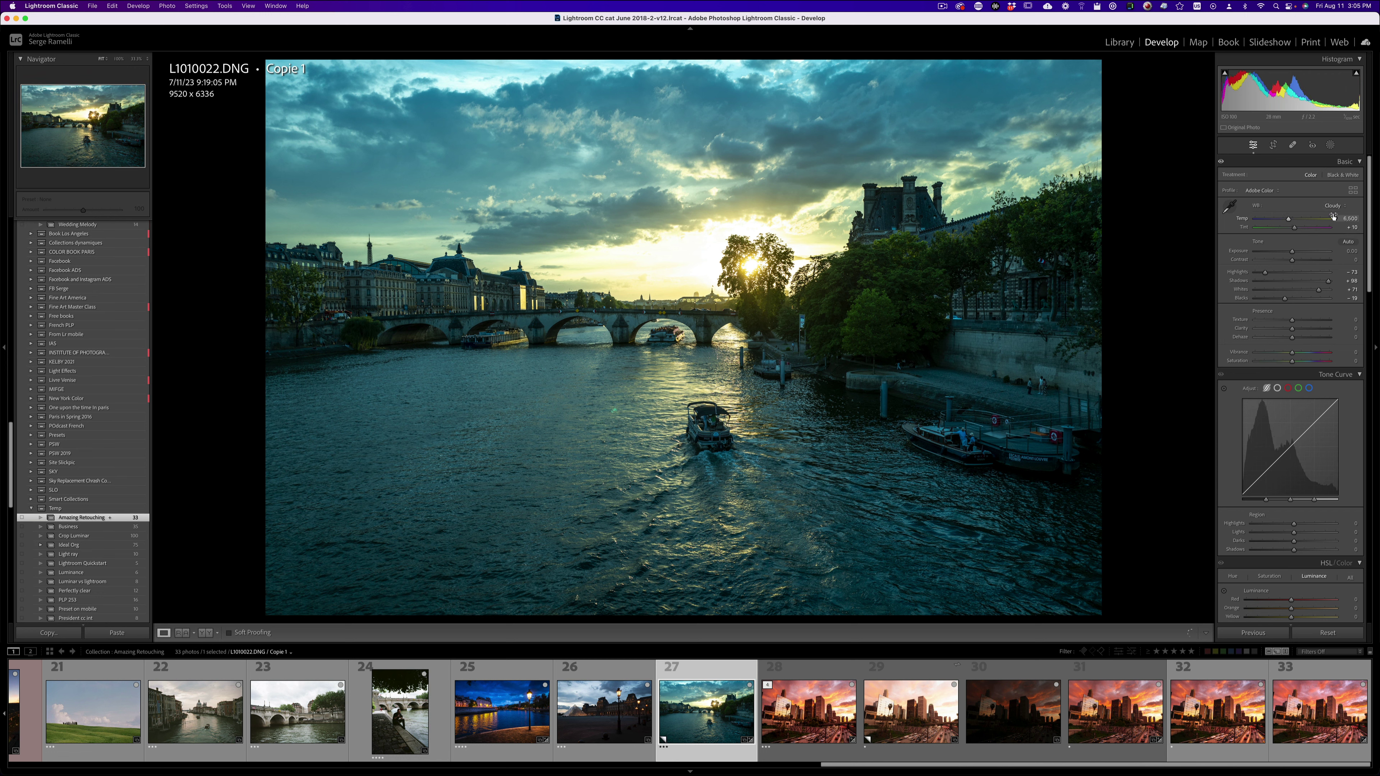
pyautogui.click(1333, 206)
pyautogui.click(1333, 217)
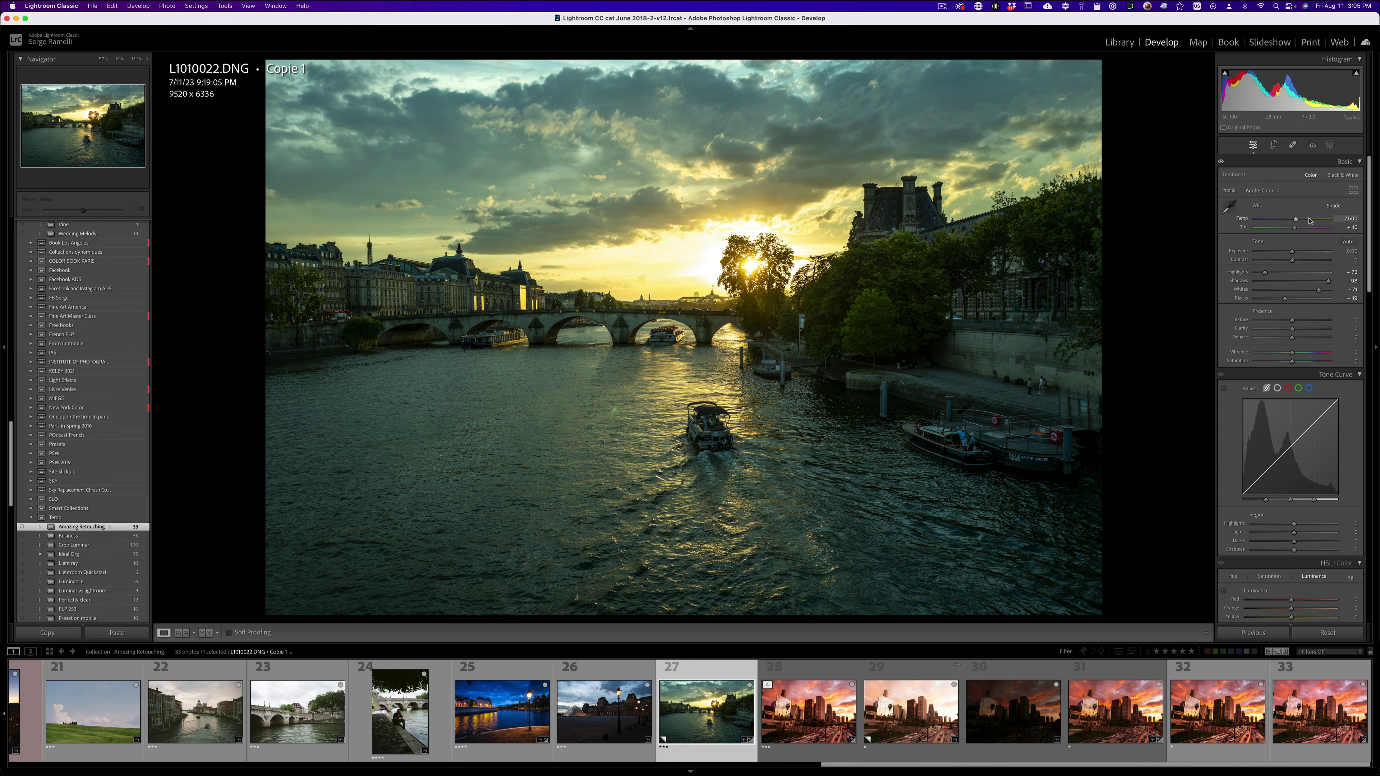
pyautogui.click(1333, 206)
pyautogui.click(1326, 166)
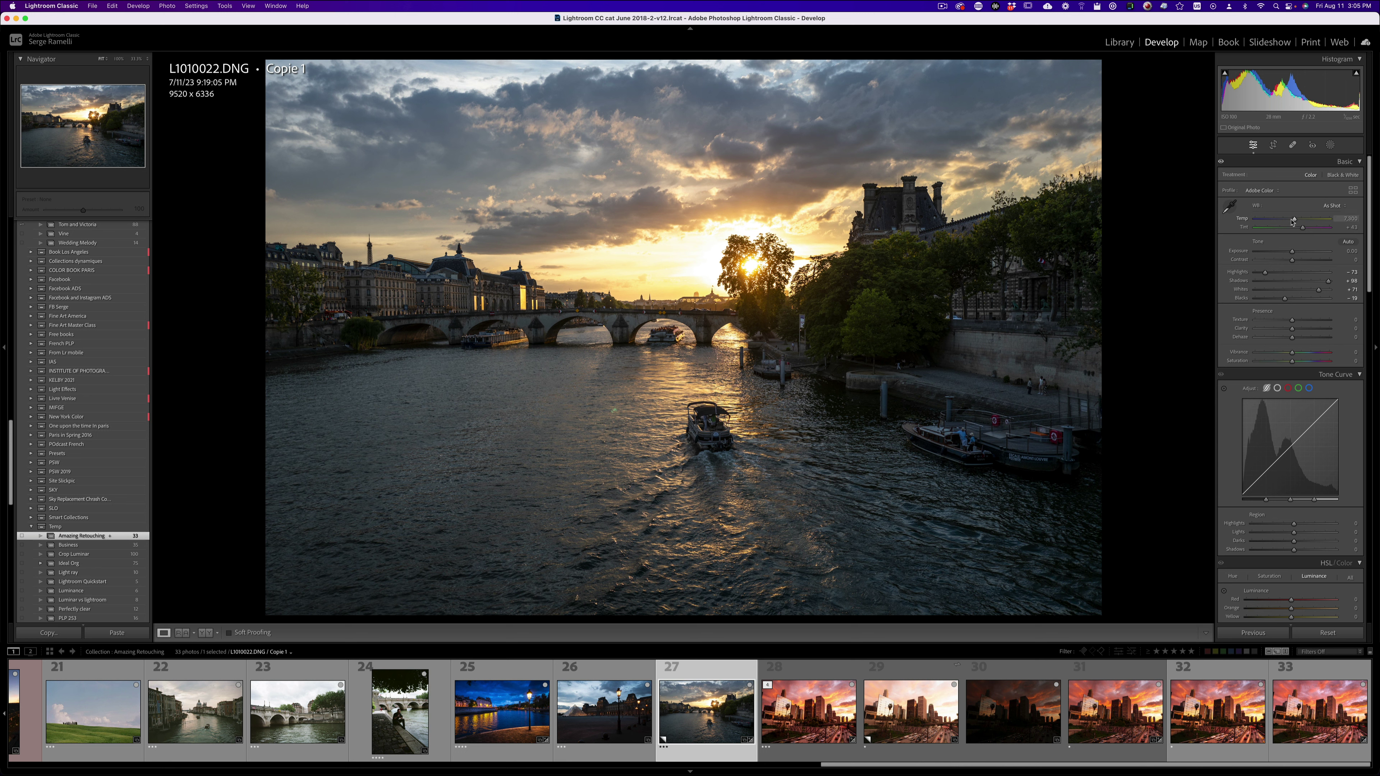
pyautogui.moveTo(1294, 221); pyautogui.dragTo(1304, 223)
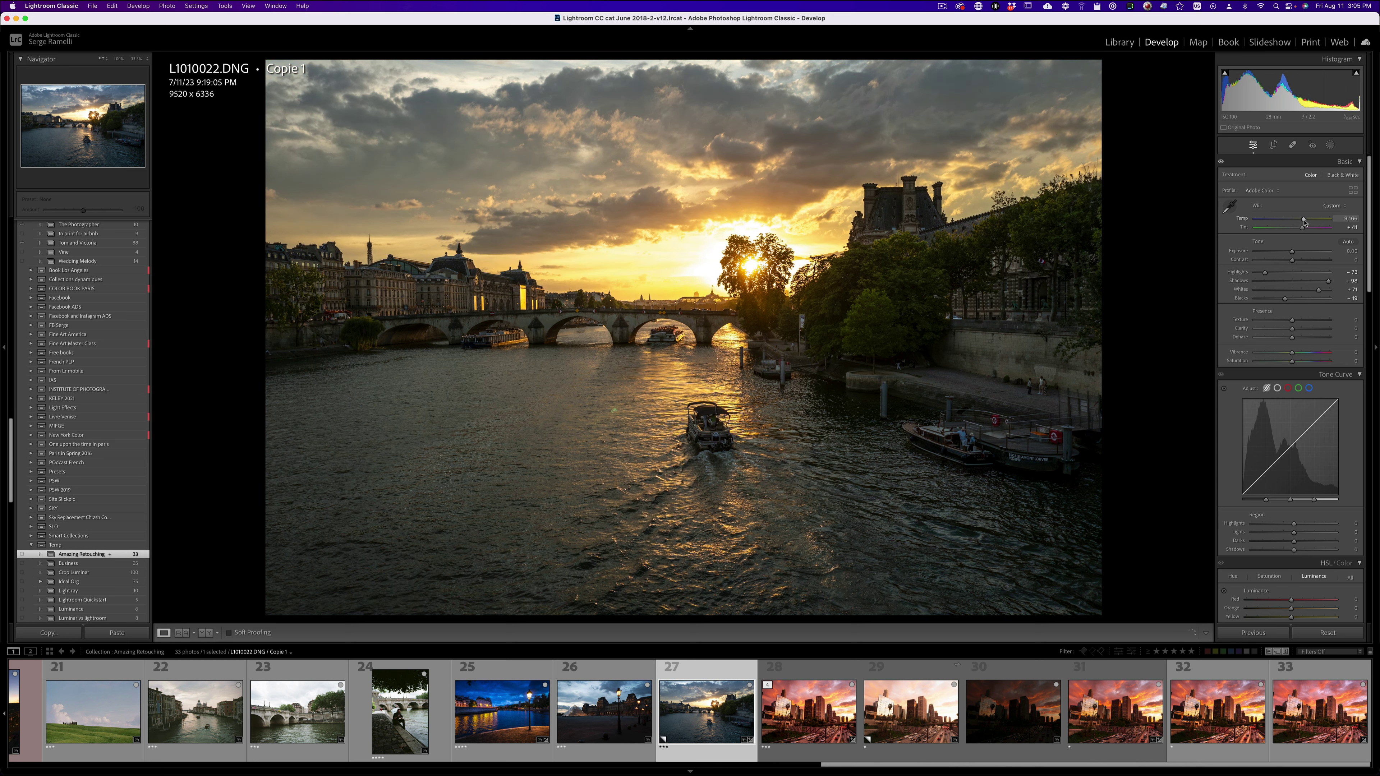
pyautogui.moveTo(1303, 222); pyautogui.dragTo(1307, 228)
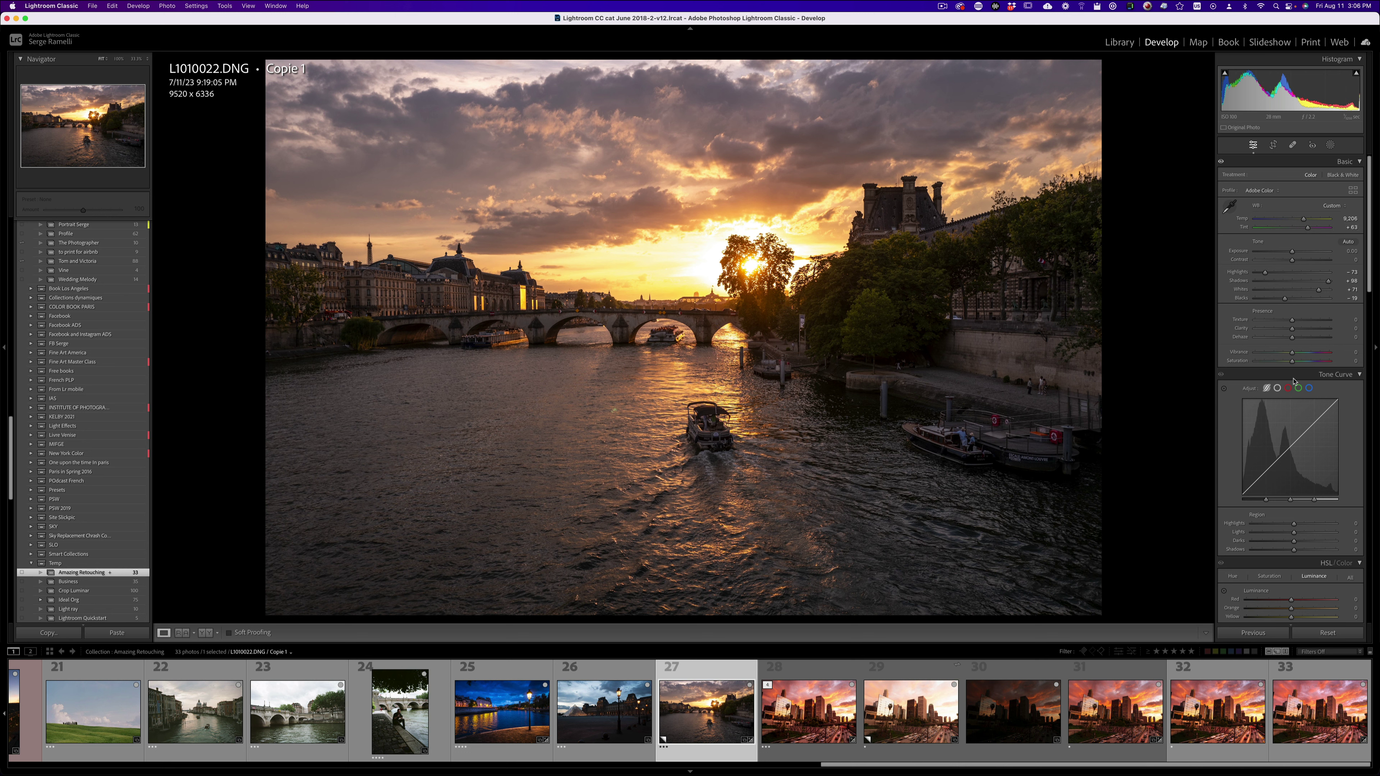
# Step: Raise Vibrance to +23 and bring the HSL Hue sliders into view
pyautogui.moveTo(1293, 354); pyautogui.dragTo(1300, 354)
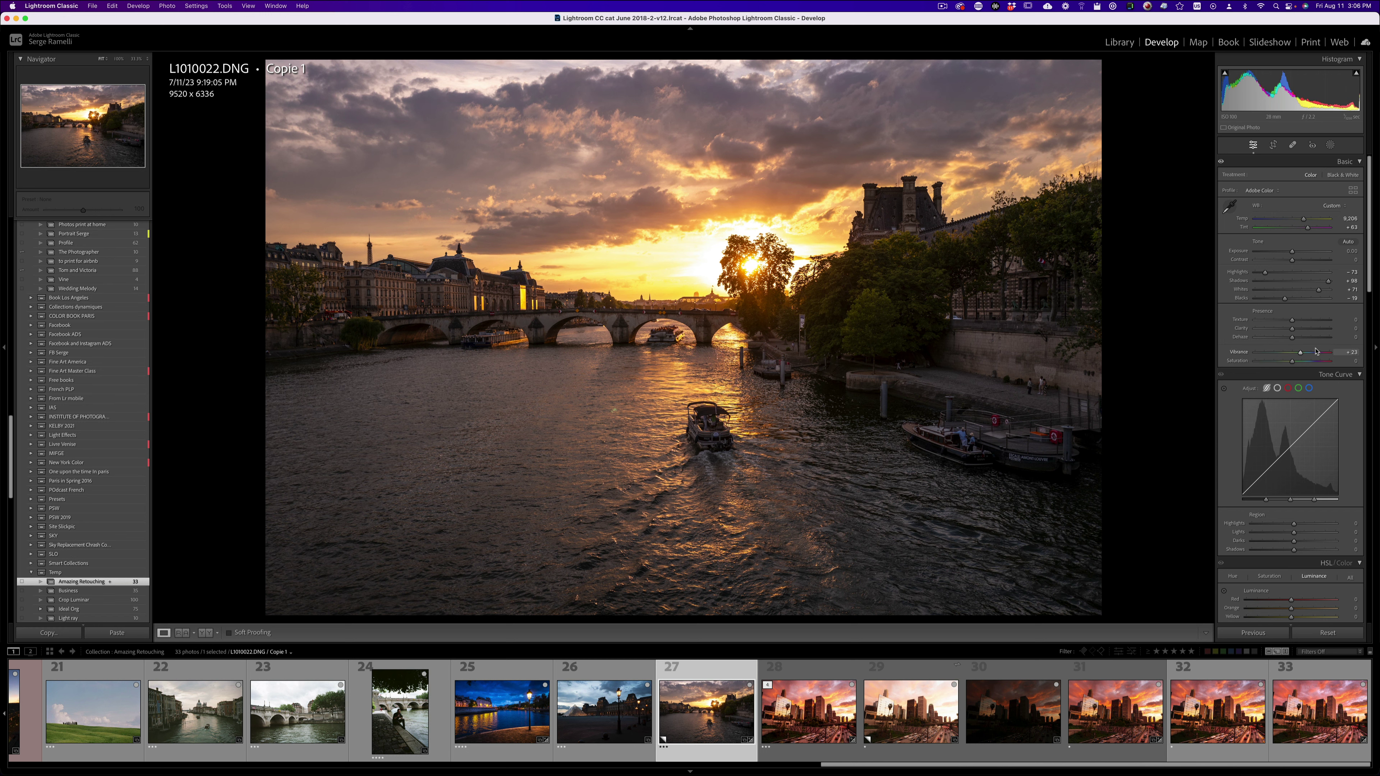
pyautogui.scroll(-5, 1367, 290)
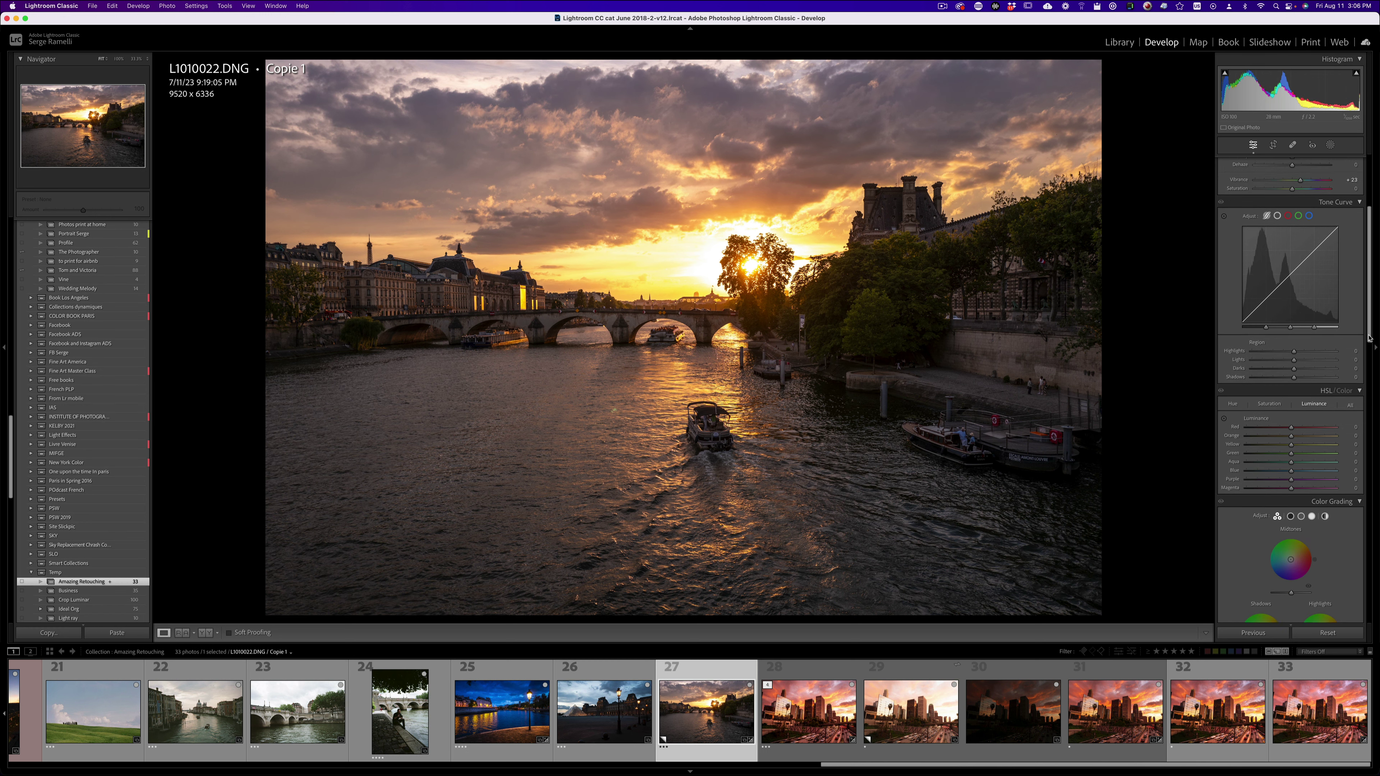
pyautogui.scroll(3, 1374, 295)
pyautogui.scroll(3, 1374, 295)
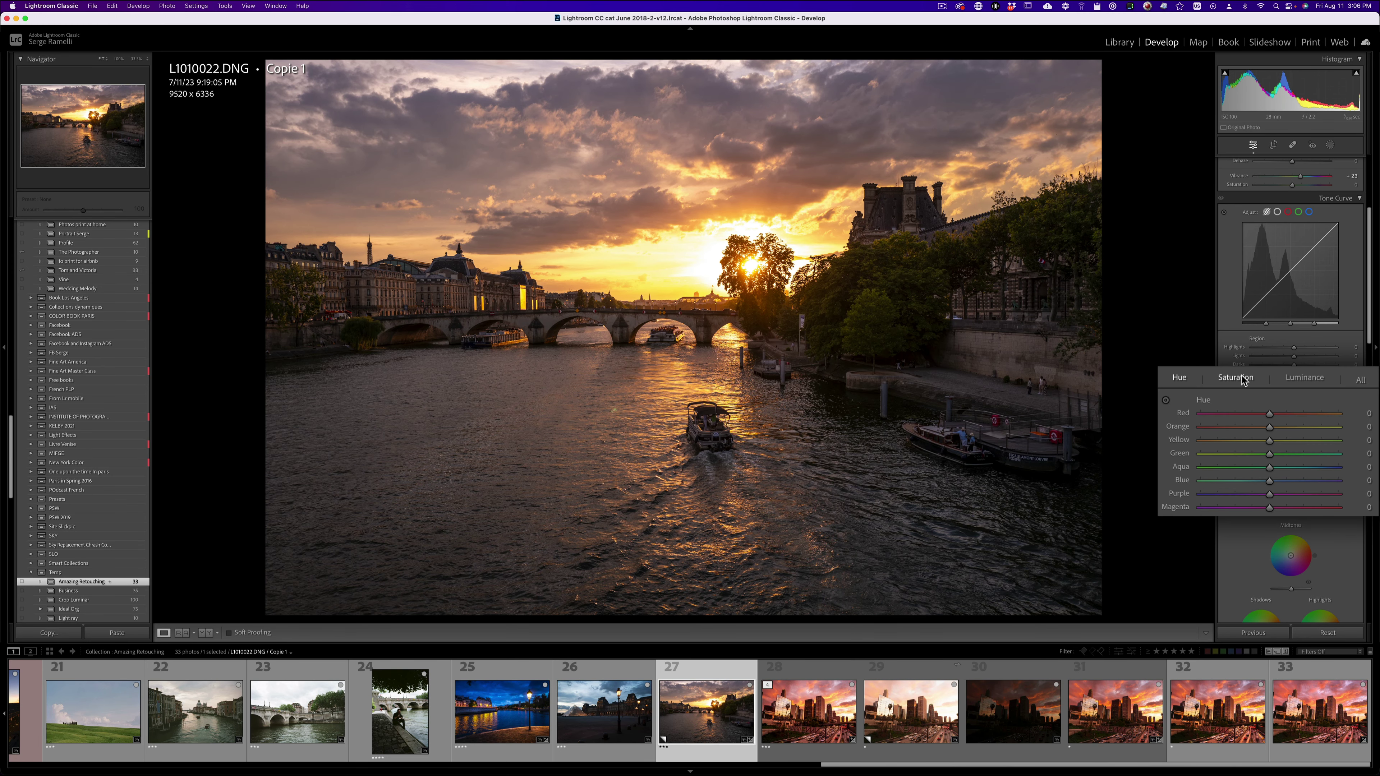
# Step: Shift HSL Hue Orange to −10 and Yellow to −33, checking the sun at 100%
pyautogui.click(1274, 400)
pyautogui.click(1305, 378)
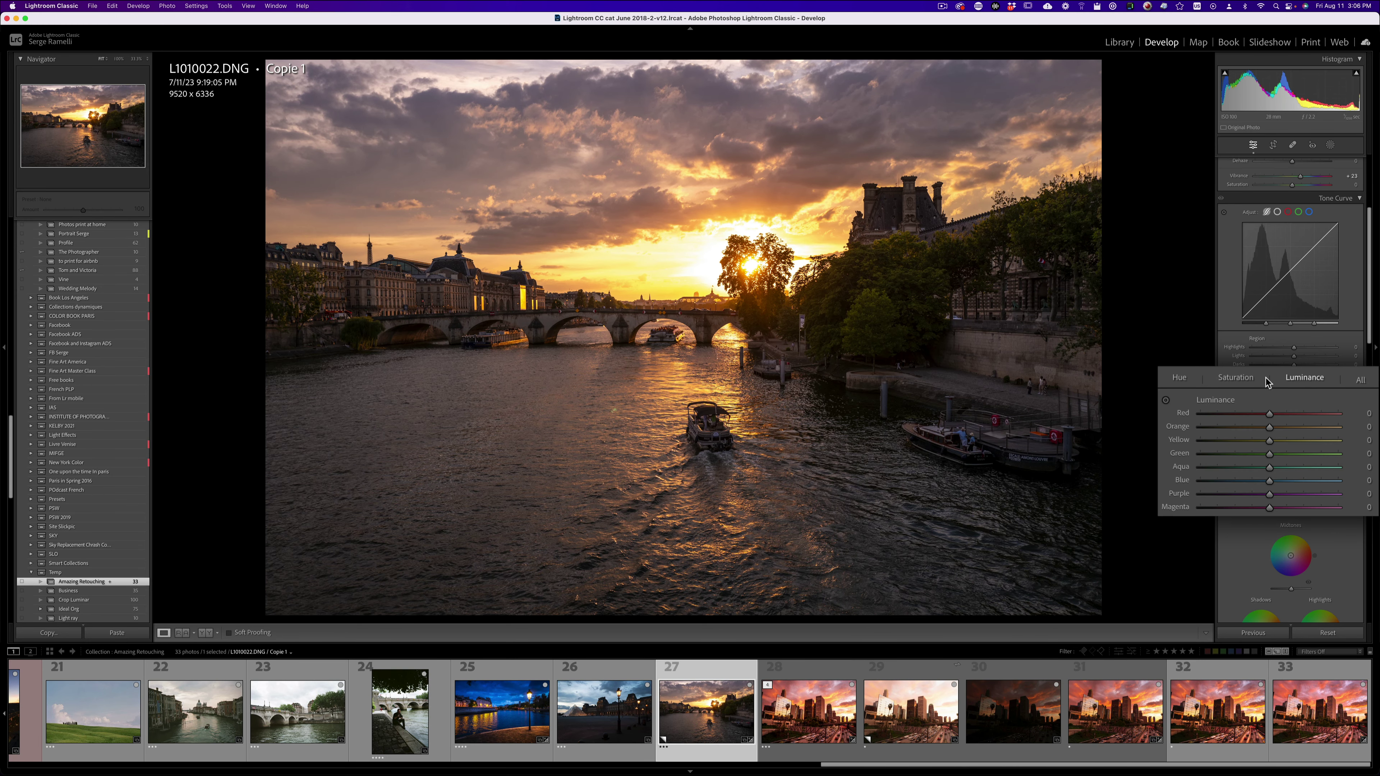
pyautogui.click(1177, 379)
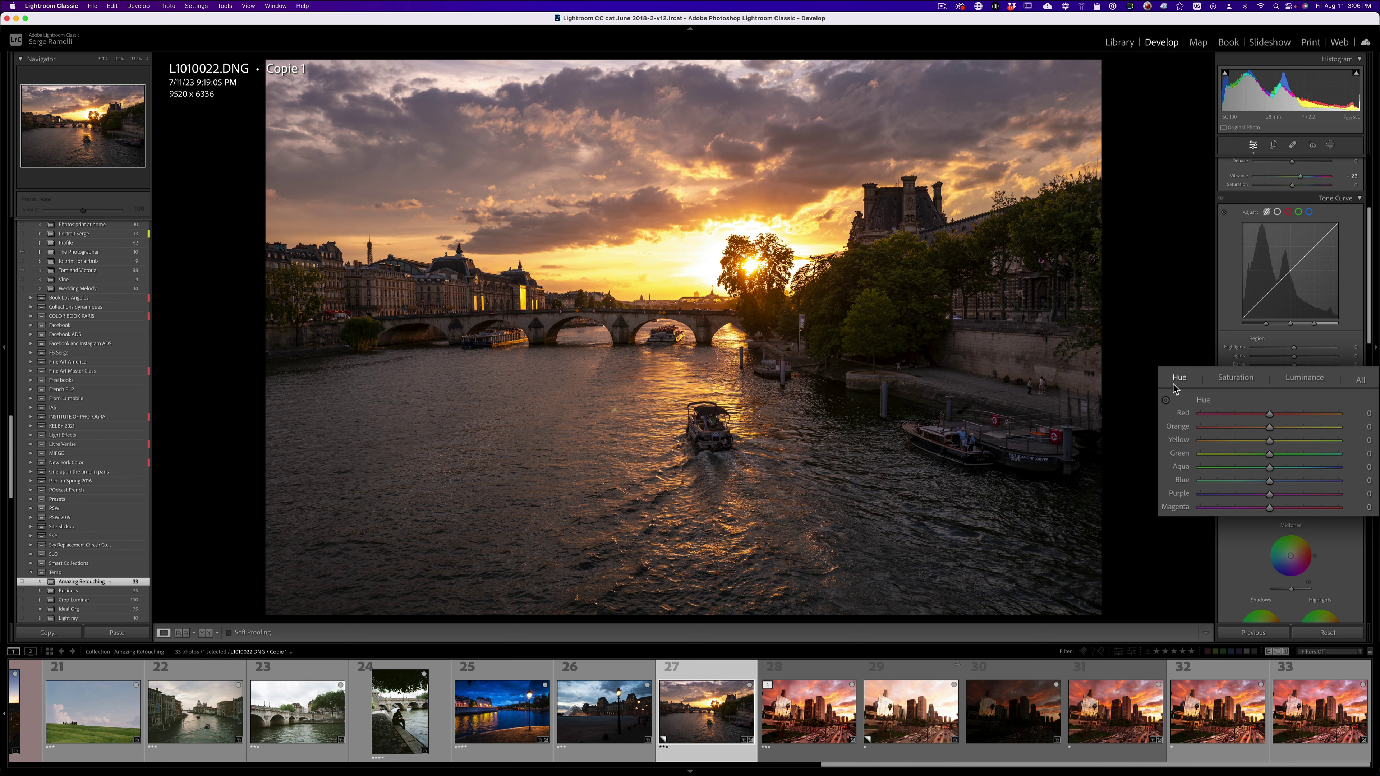
pyautogui.click(1165, 402)
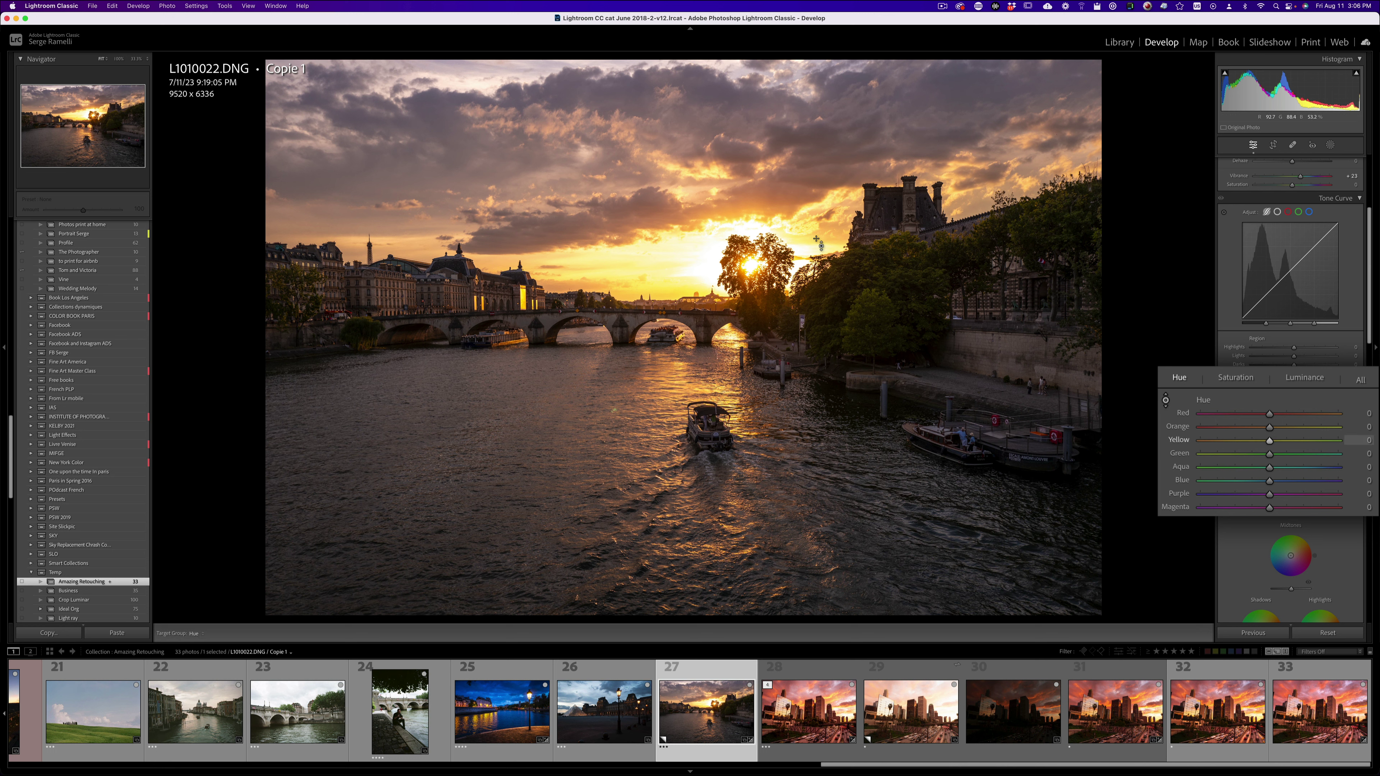
pyautogui.moveTo(820, 242)
pyautogui.mouseDown()
pyautogui.moveTo(820, 201)
pyautogui.moveTo(820, 277)
pyautogui.moveTo(816, 239)
pyautogui.mouseUp()
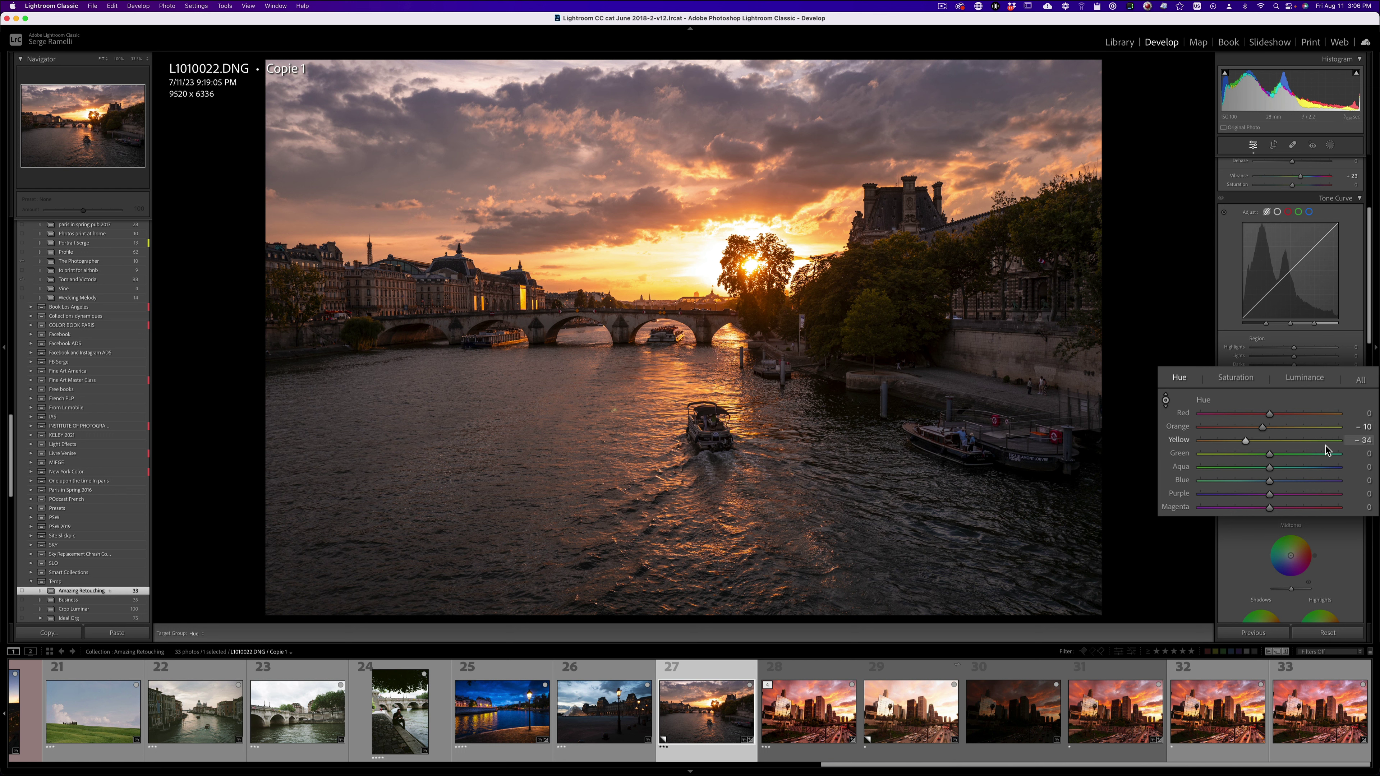
pyautogui.moveTo(1255, 442); pyautogui.dragTo(1245, 442)
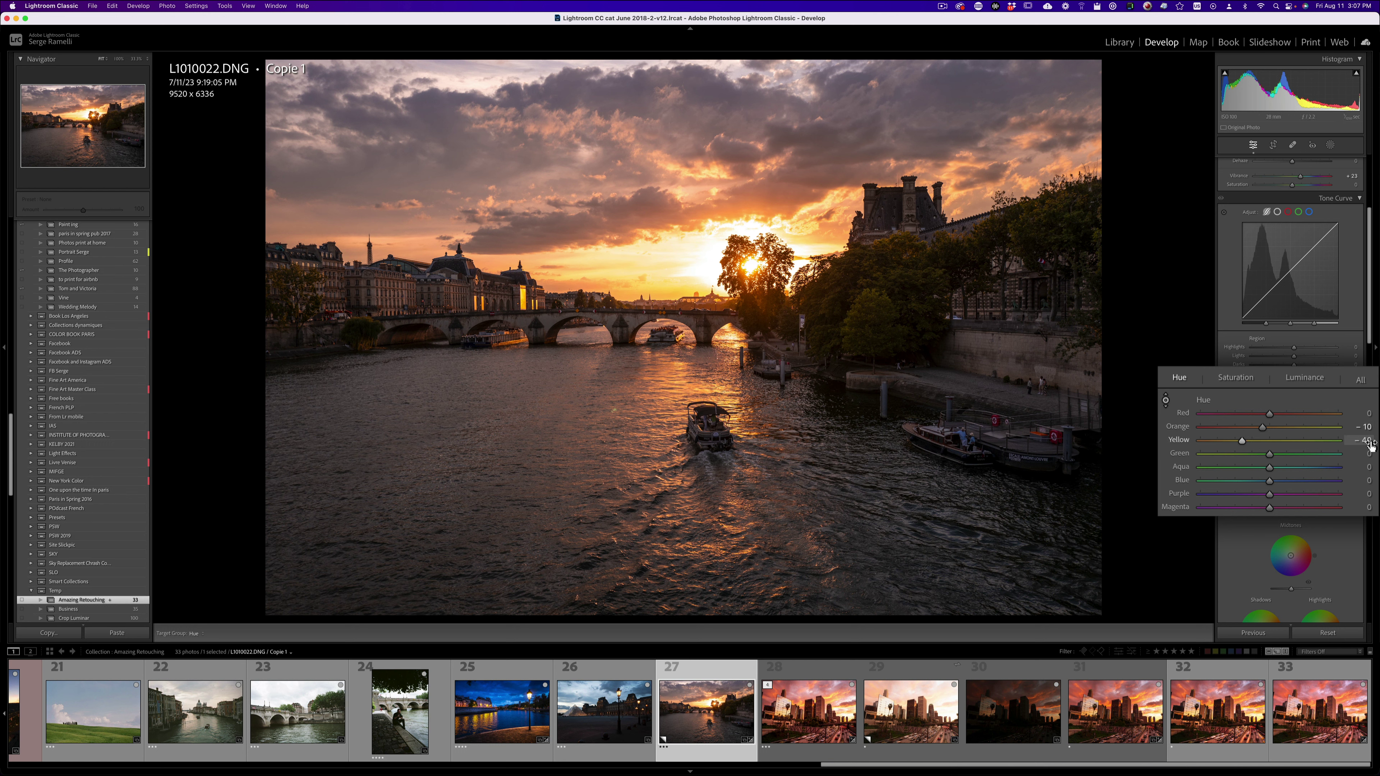
pyautogui.moveTo(1243, 441); pyautogui.dragTo(1182, 447)
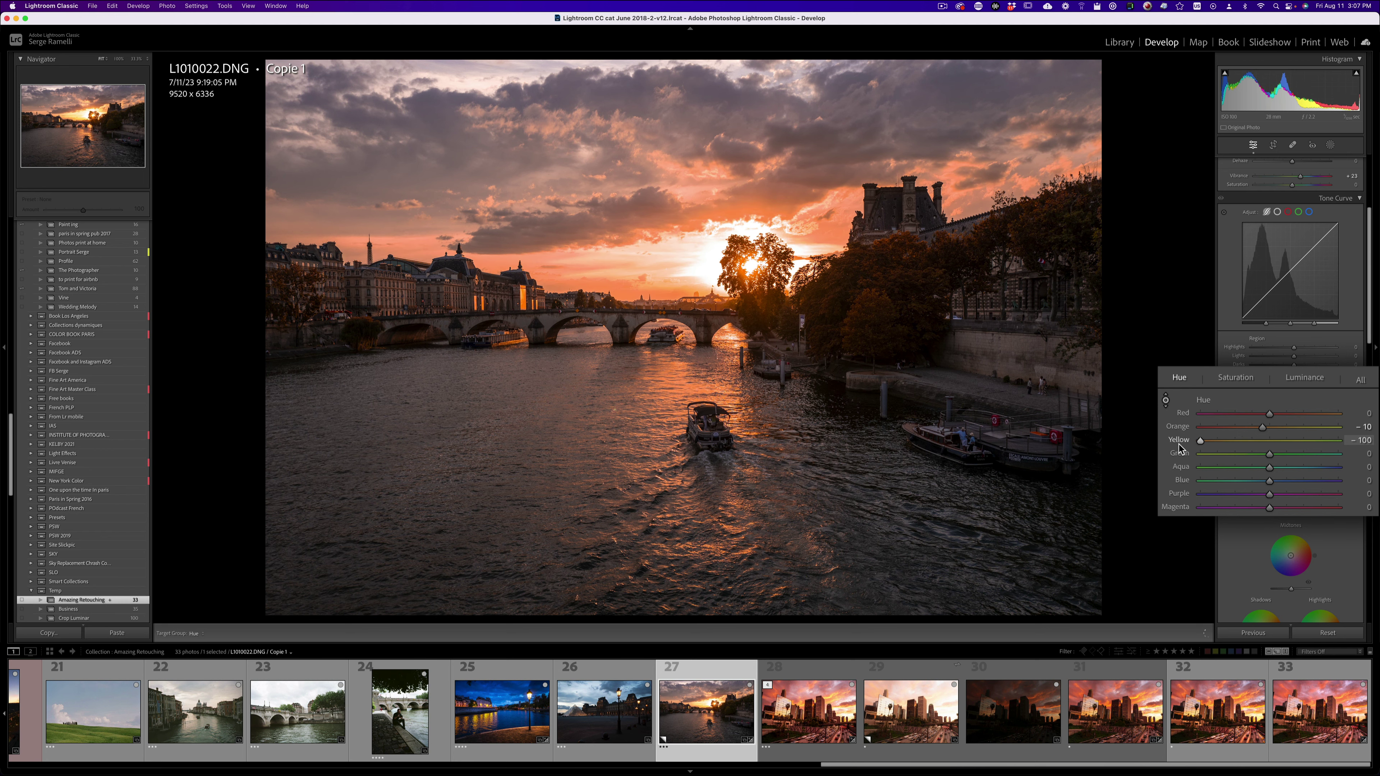
pyautogui.click(797, 250)
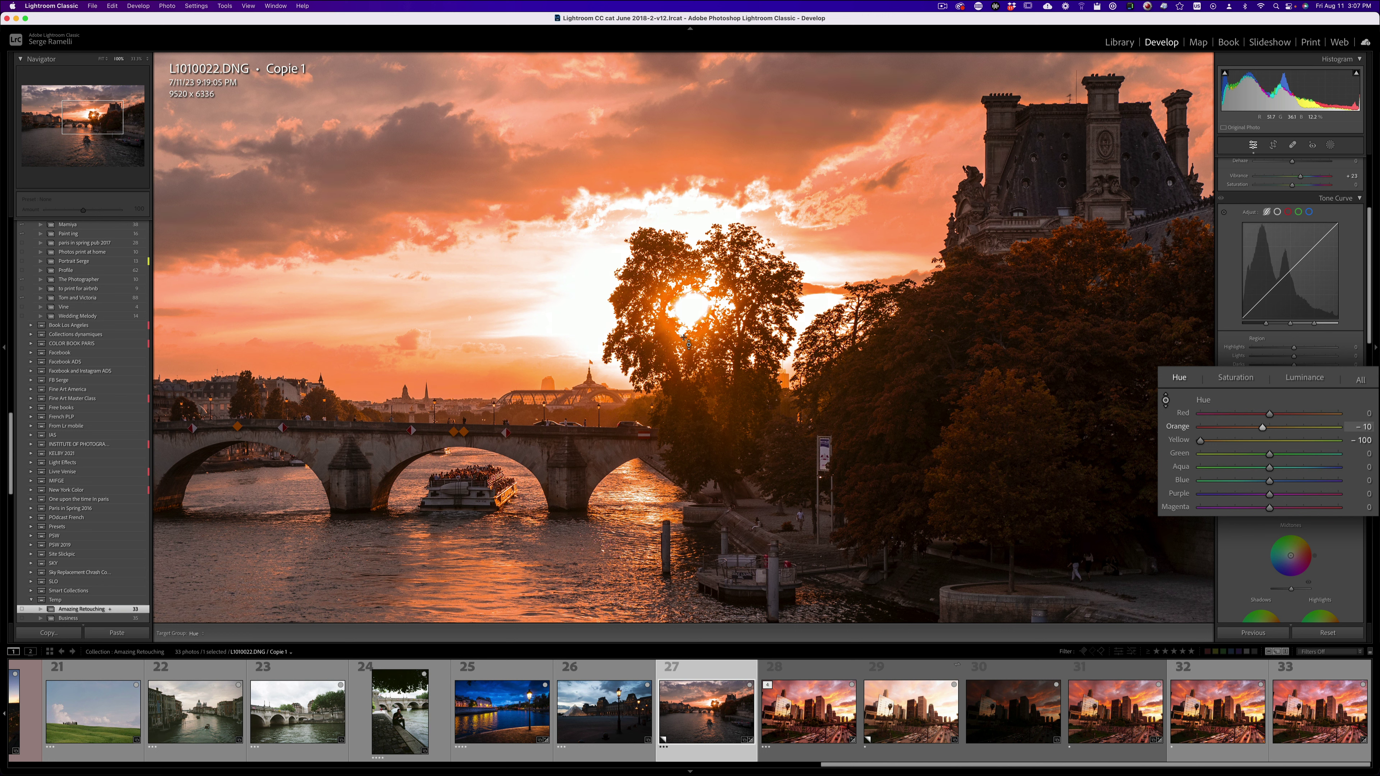
pyautogui.click(1246, 441)
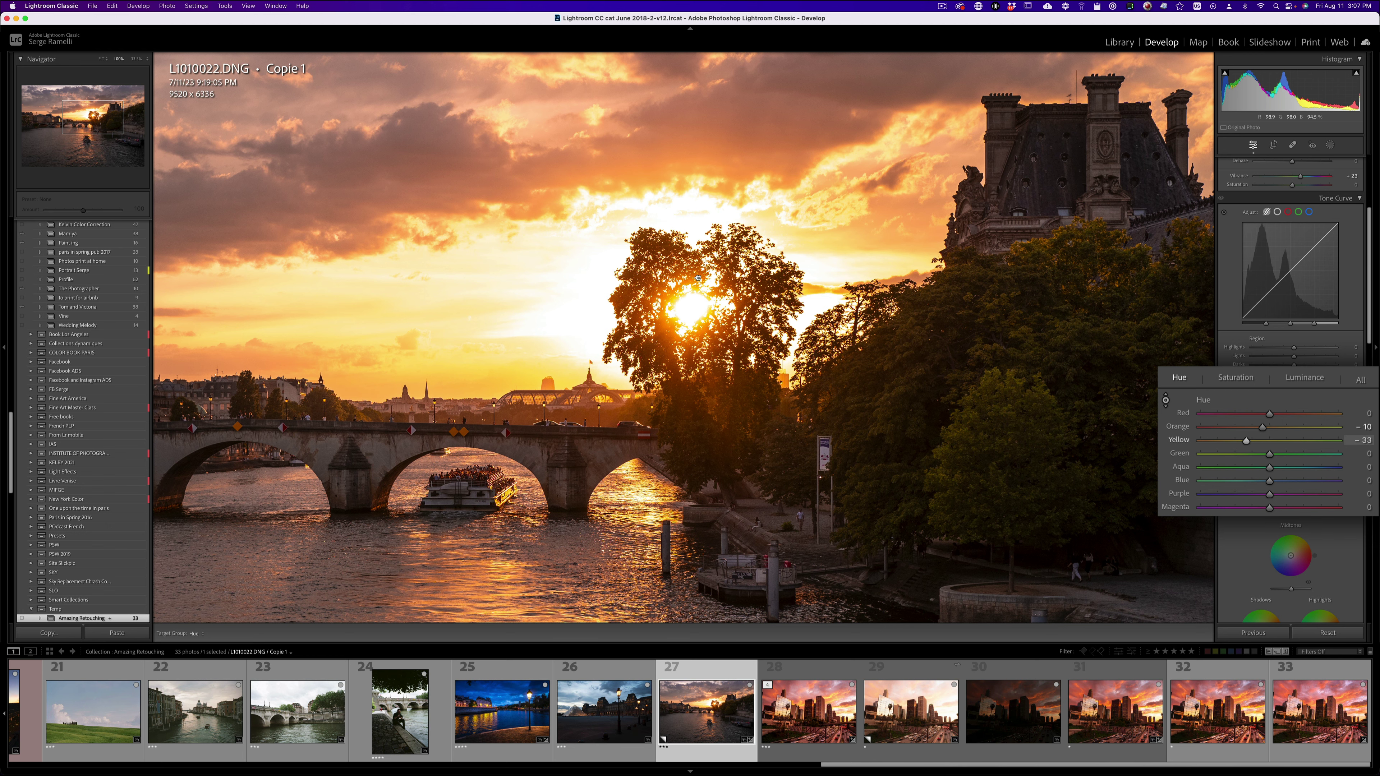
pyautogui.click(699, 280)
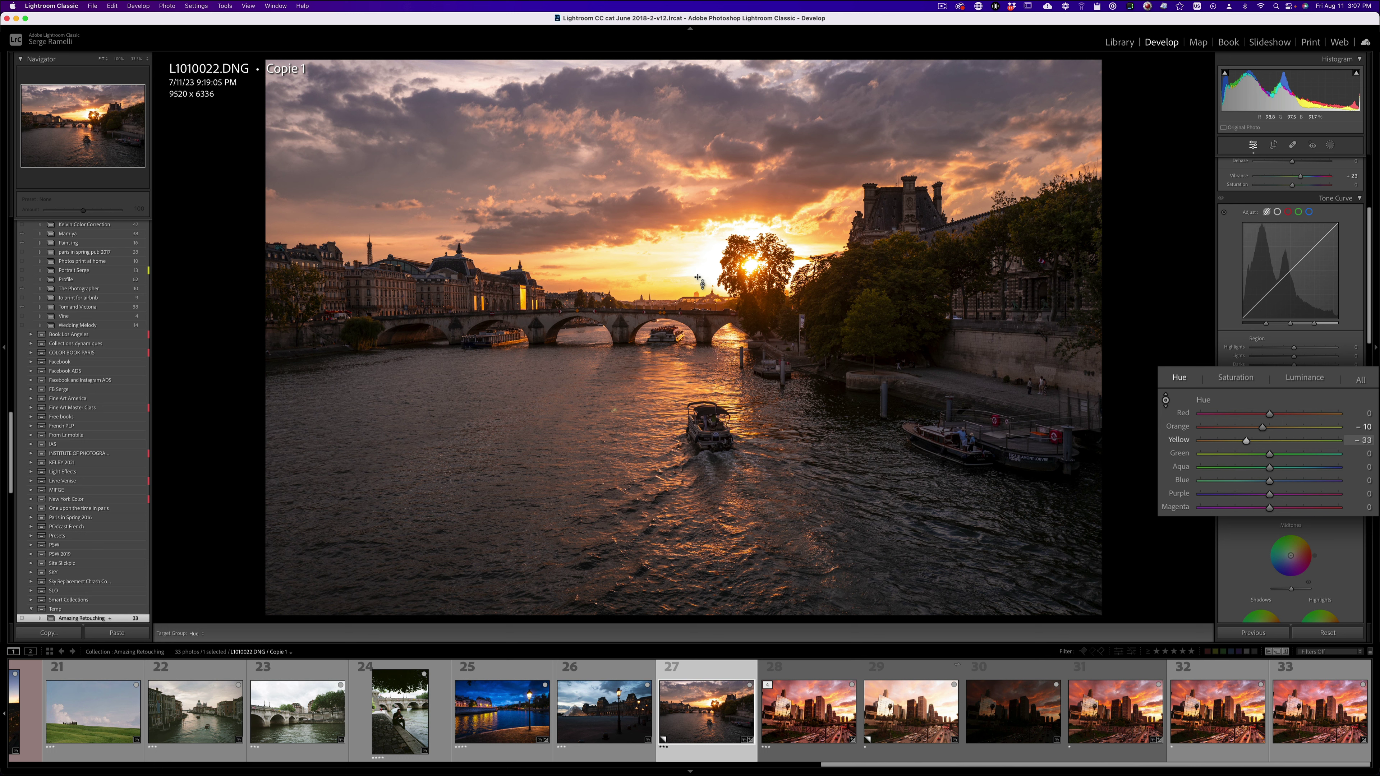
# Step: Boost HSL Saturation to Red +28, Orange +31 and Yellow +30
pyautogui.click(1246, 381)
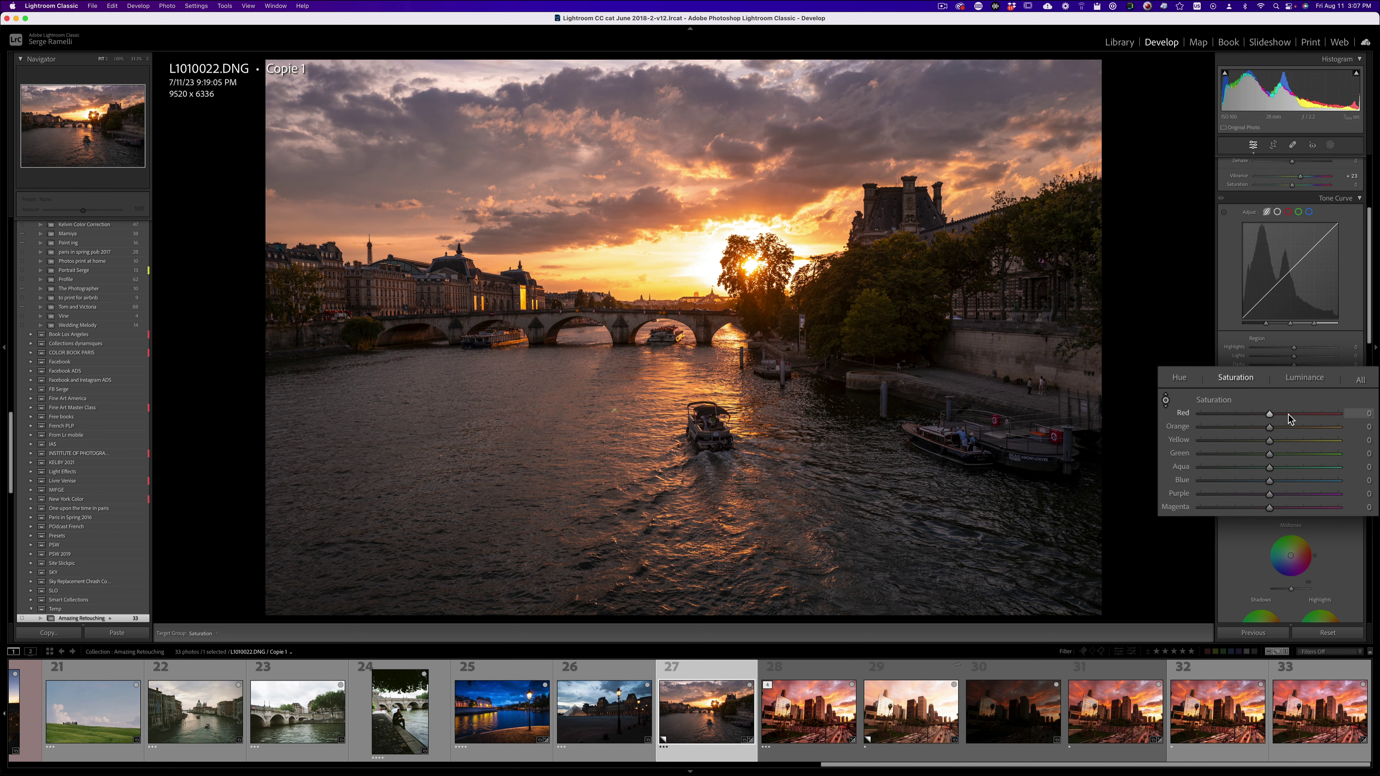
pyautogui.click(1289, 427)
pyautogui.click(1289, 441)
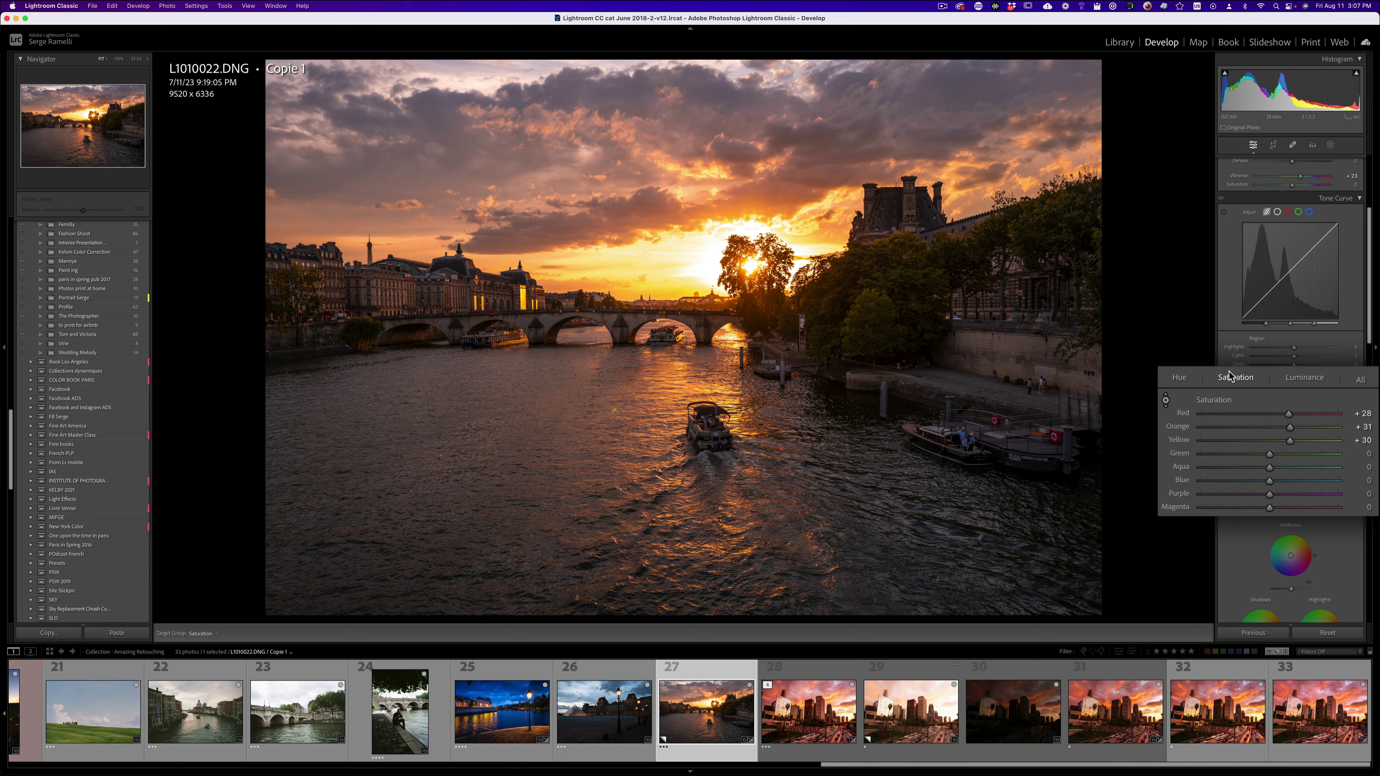
pyautogui.click(1309, 379)
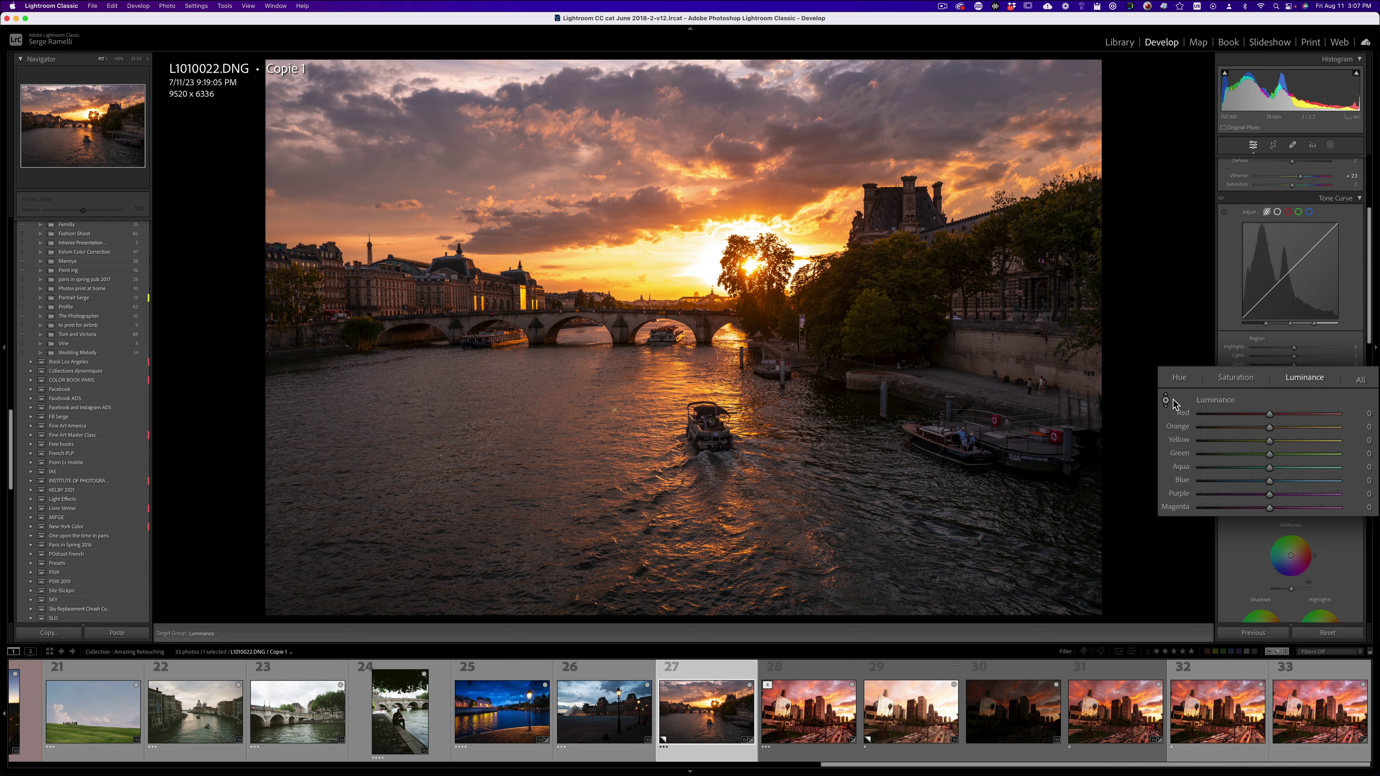
# Step: Drag the targeted hue tool on the sky to set Orange −34 and Yellow −35
pyautogui.click(1179, 378)
pyautogui.moveTo(362, 142); pyautogui.dragTo(363, 160)
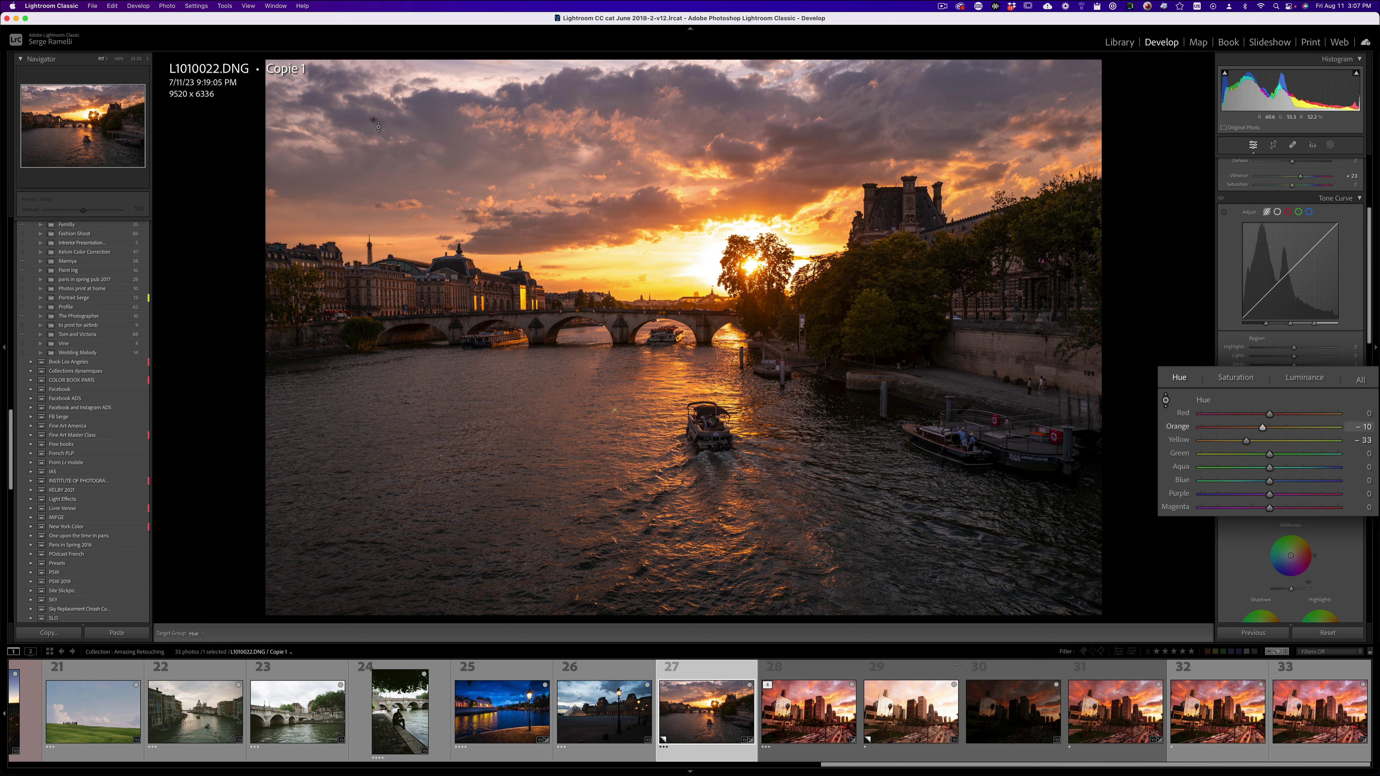
pyautogui.moveTo(461, 84); pyautogui.dragTo(462, 44)
pyautogui.moveTo(472, 141); pyautogui.dragTo(472, 185)
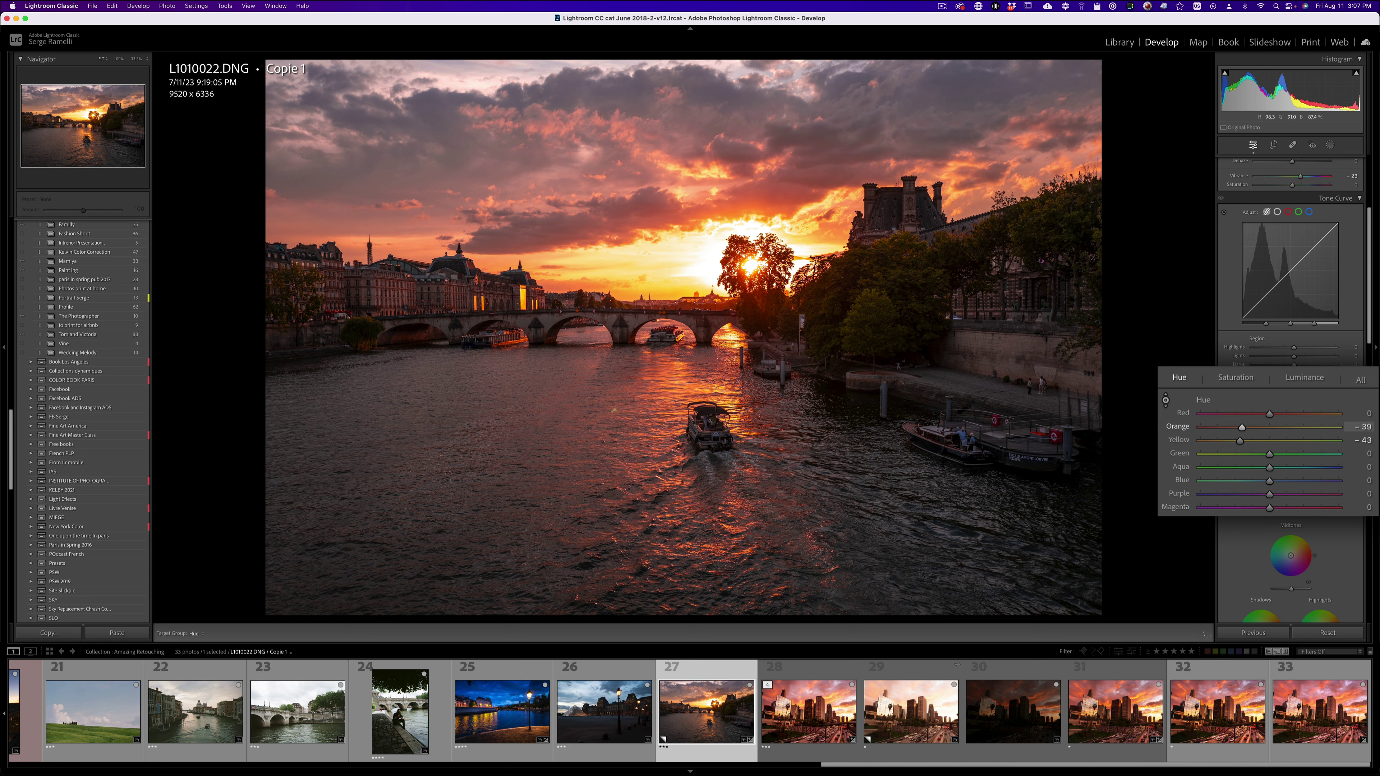
pyautogui.moveTo(461, 84); pyautogui.dragTo(461, 81)
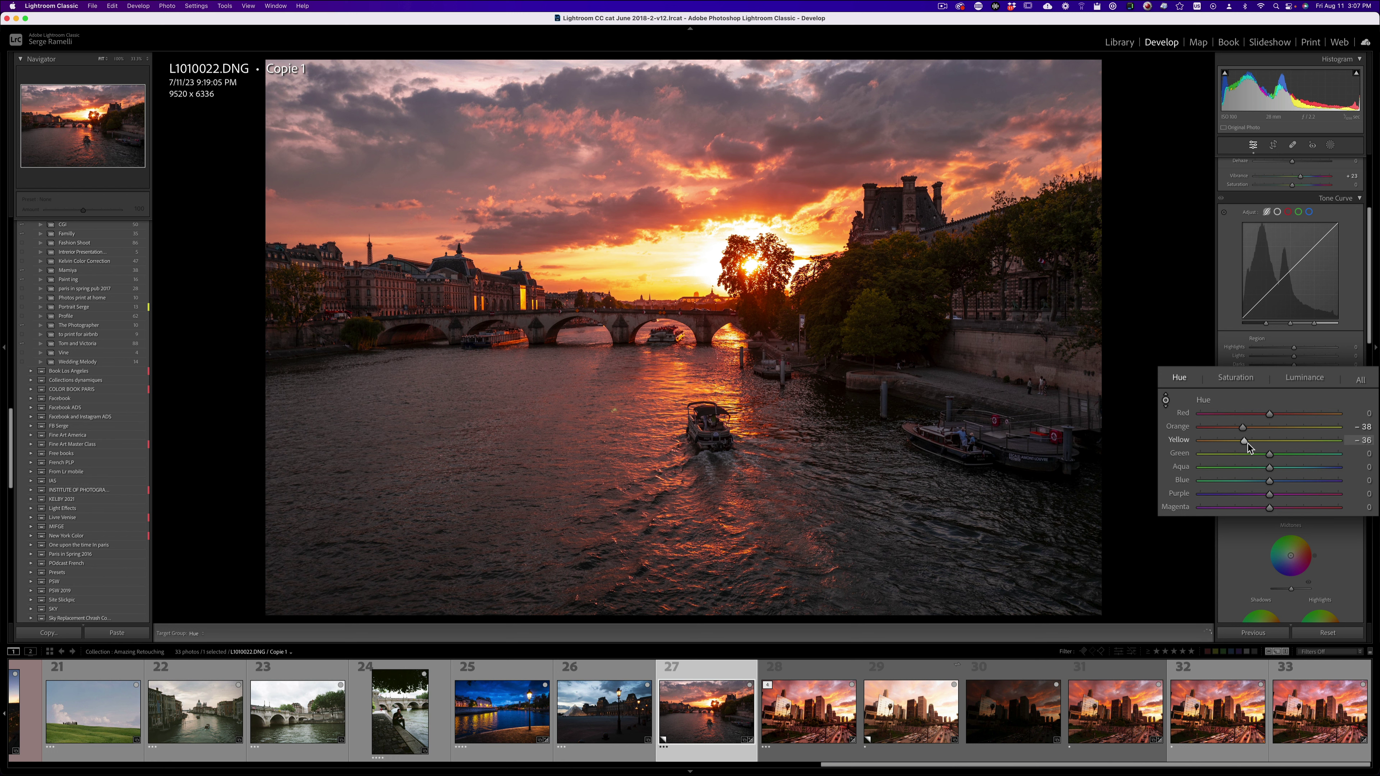
pyautogui.moveTo(1248, 444); pyautogui.dragTo(1246, 434)
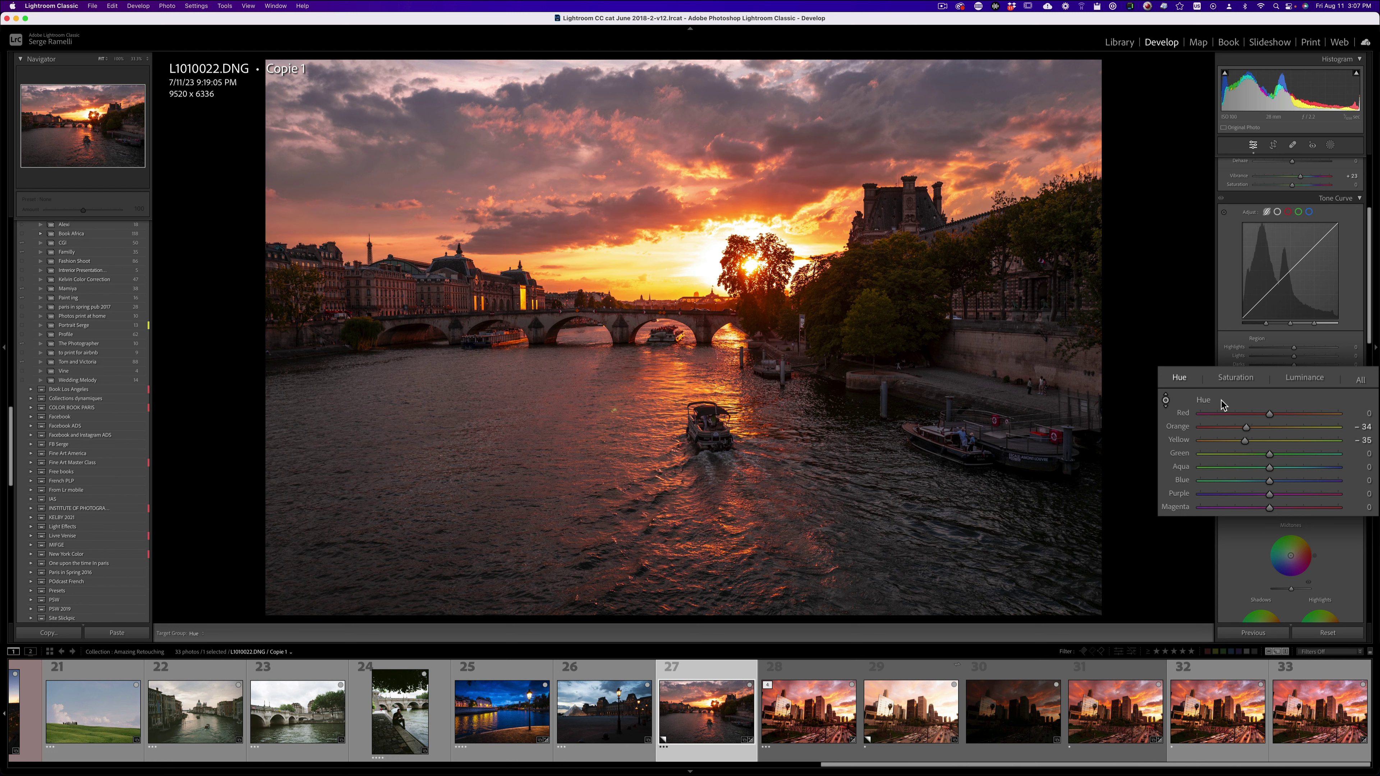
pyautogui.click(1308, 379)
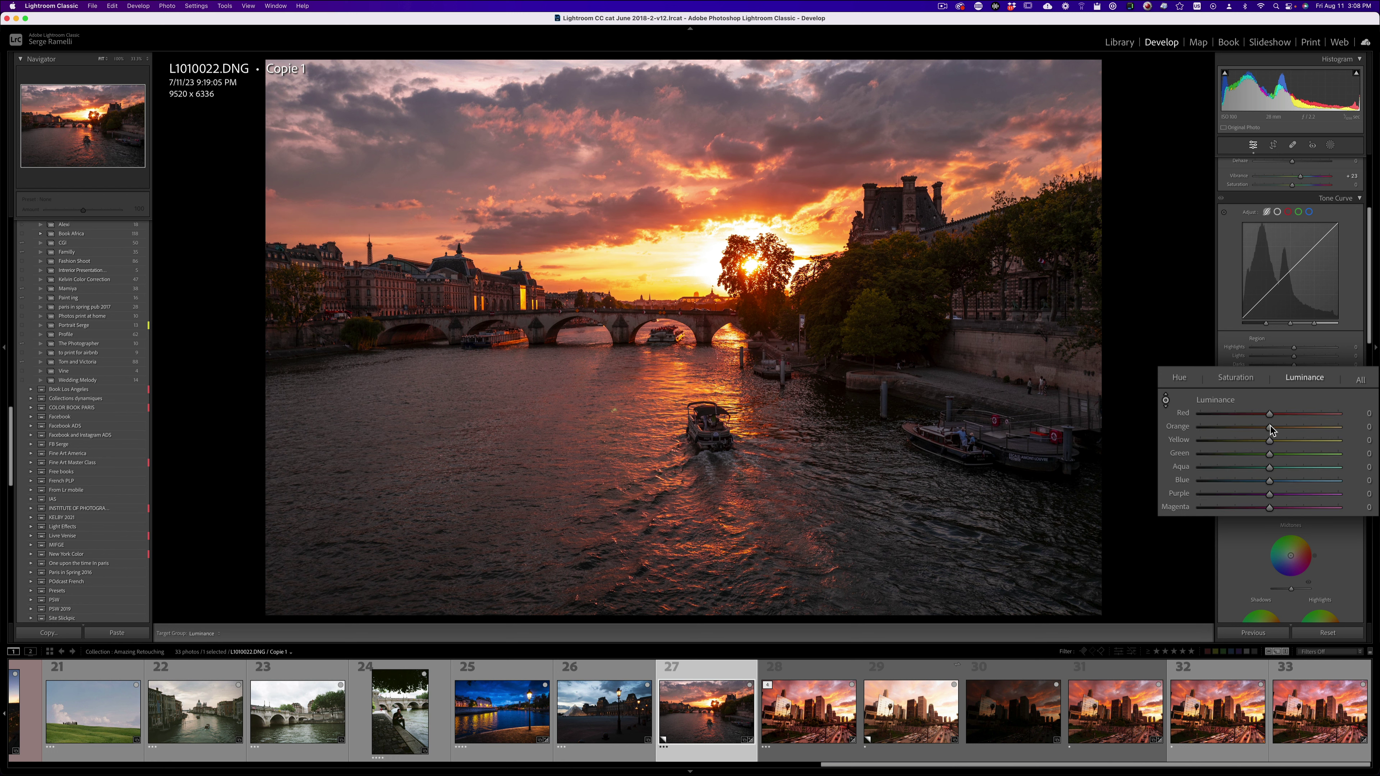
# Step: Adjust the sky's red and orange luminance on the photo, then toggle HSL off and on to compare
pyautogui.click(1165, 402)
pyautogui.moveTo(450, 80); pyautogui.dragTo(450, 129)
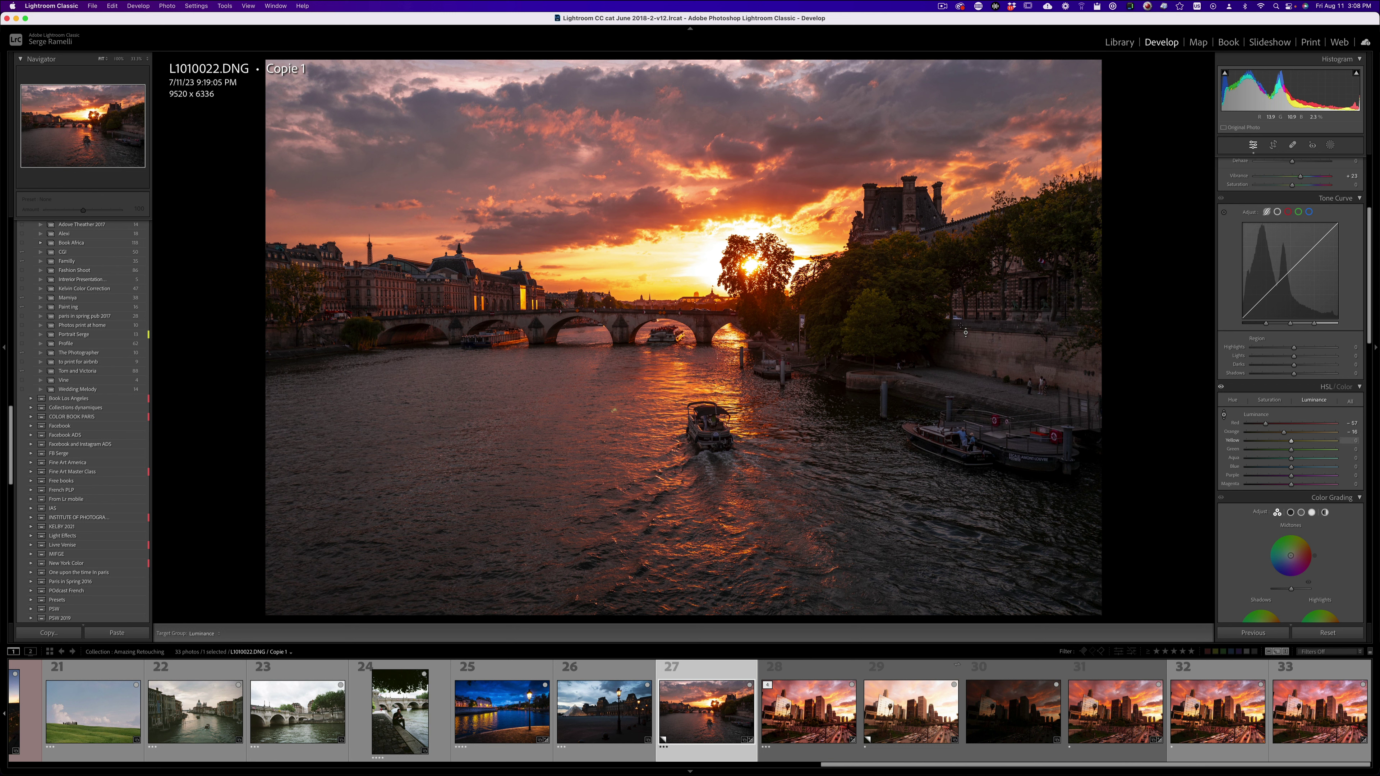
pyautogui.click(1221, 388)
pyautogui.click(1221, 388)
pyautogui.click(1220, 388)
pyautogui.click(1221, 388)
# Step: Crop the photo to a 16 x 9 aspect ratio around the scene
pyautogui.click(1272, 144)
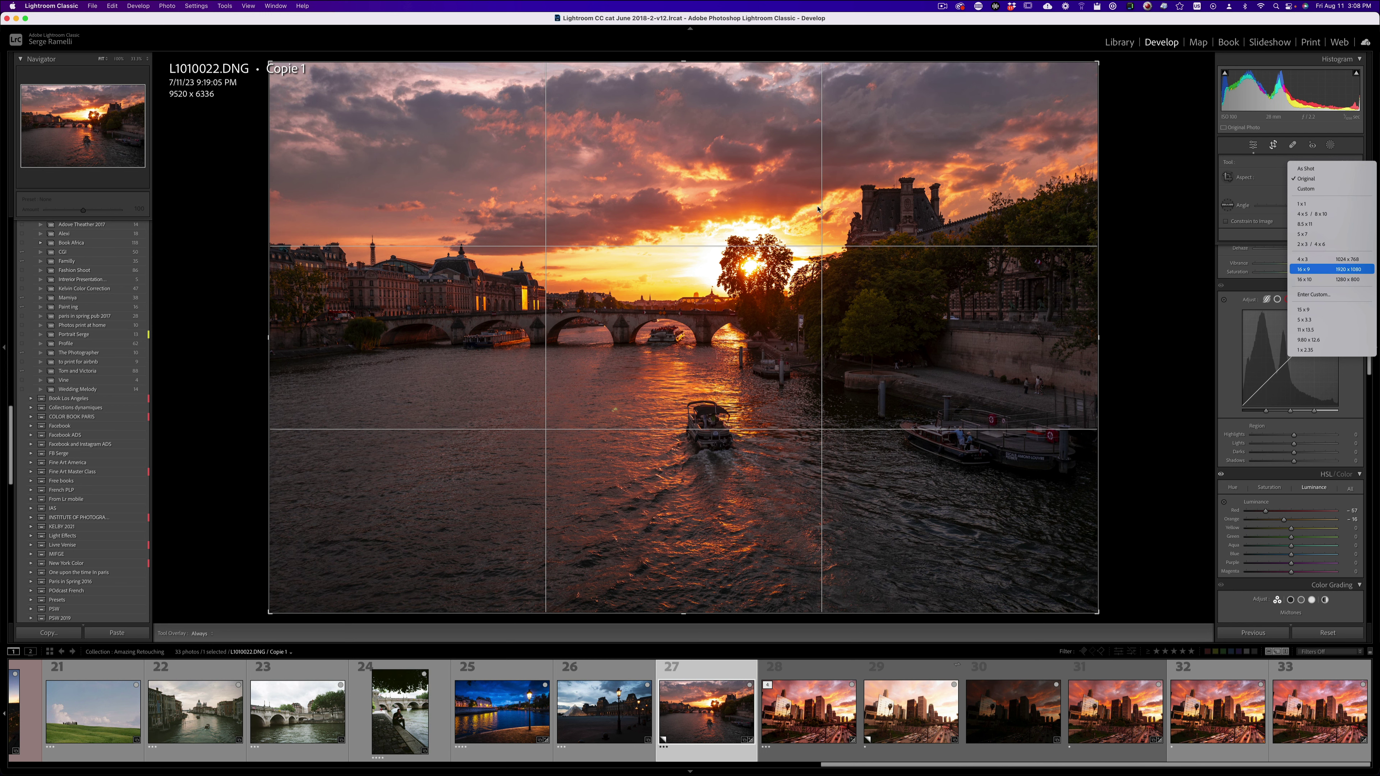
pyautogui.press('Return')
pyautogui.moveTo(806, 208); pyautogui.dragTo(801, 243)
pyautogui.press('Return')
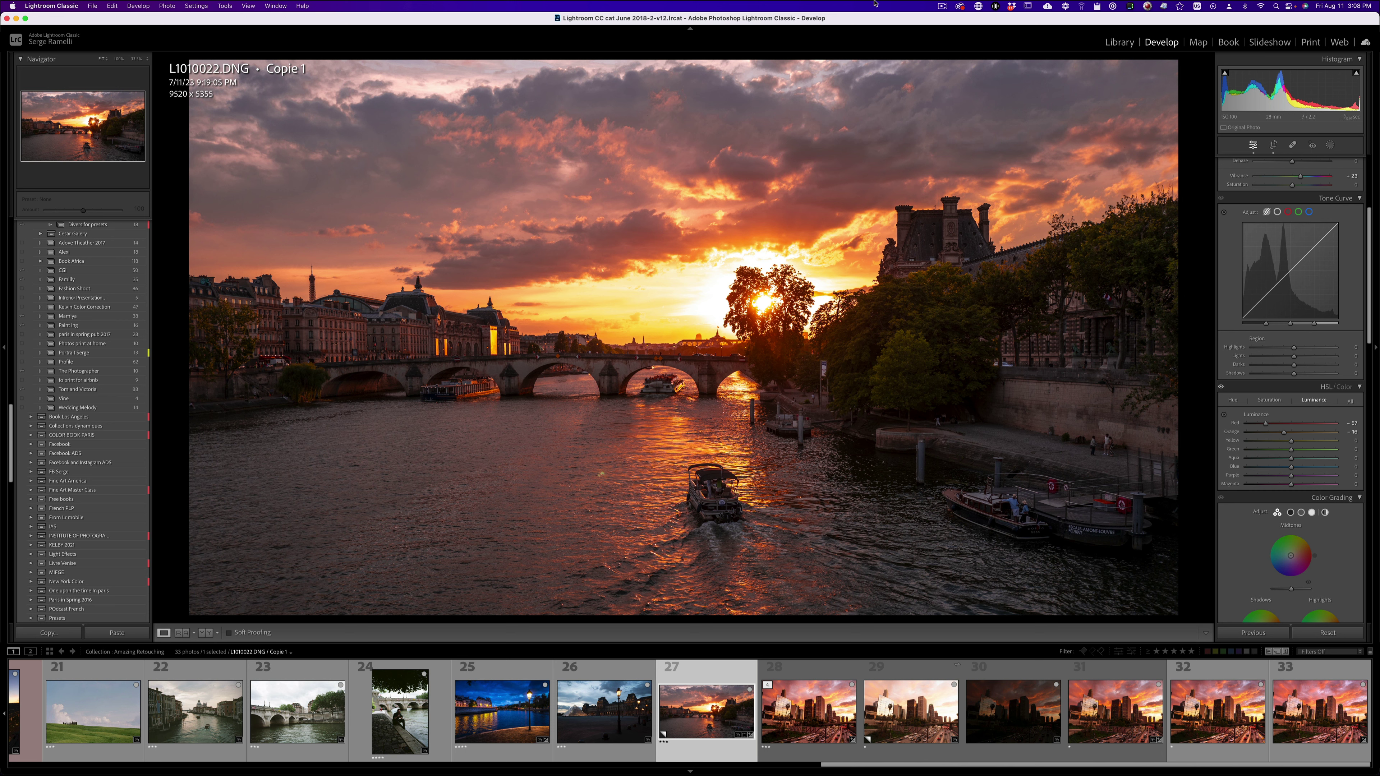
# Step: Tighten and reposition the 16:9 crop to 8847 × 4976 around the bridge and sunset
pyautogui.click(1273, 145)
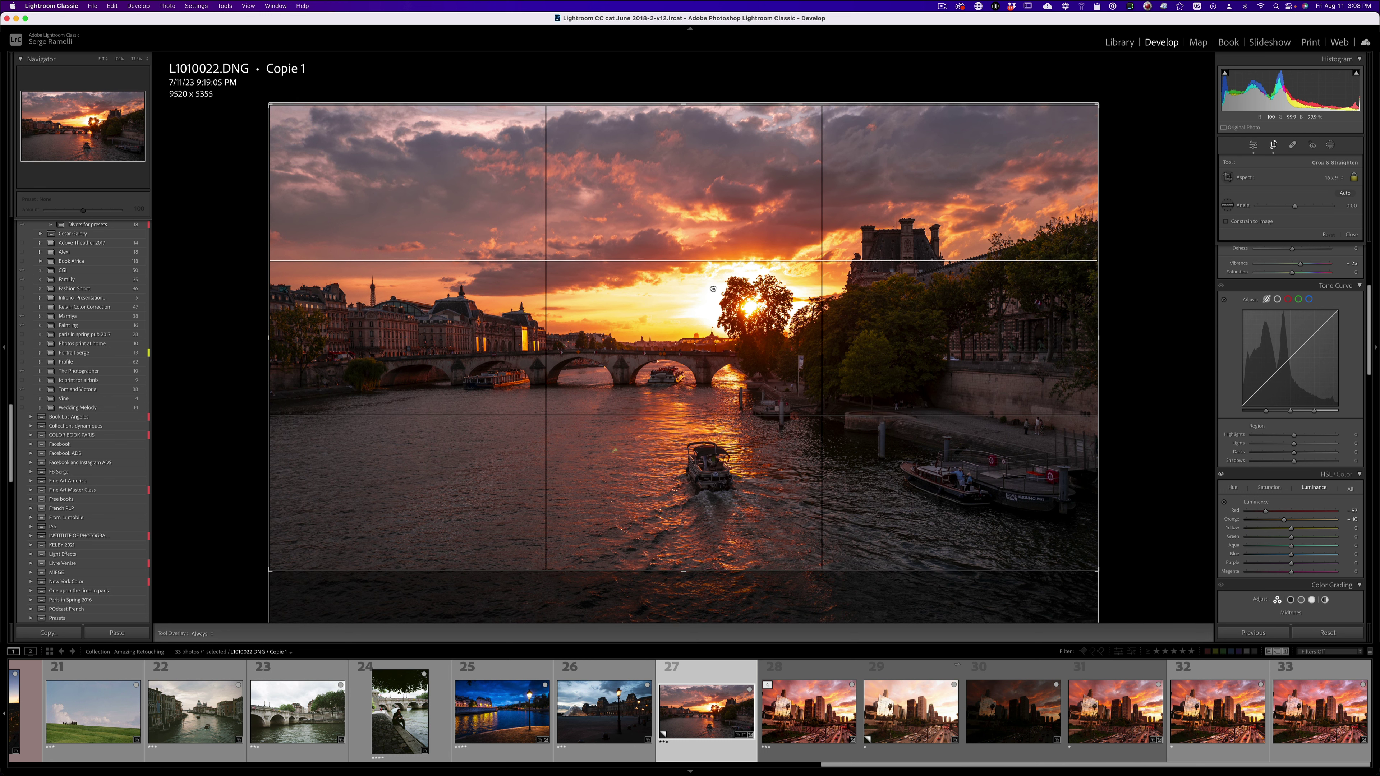
pyautogui.moveTo(714, 289); pyautogui.dragTo(722, 279)
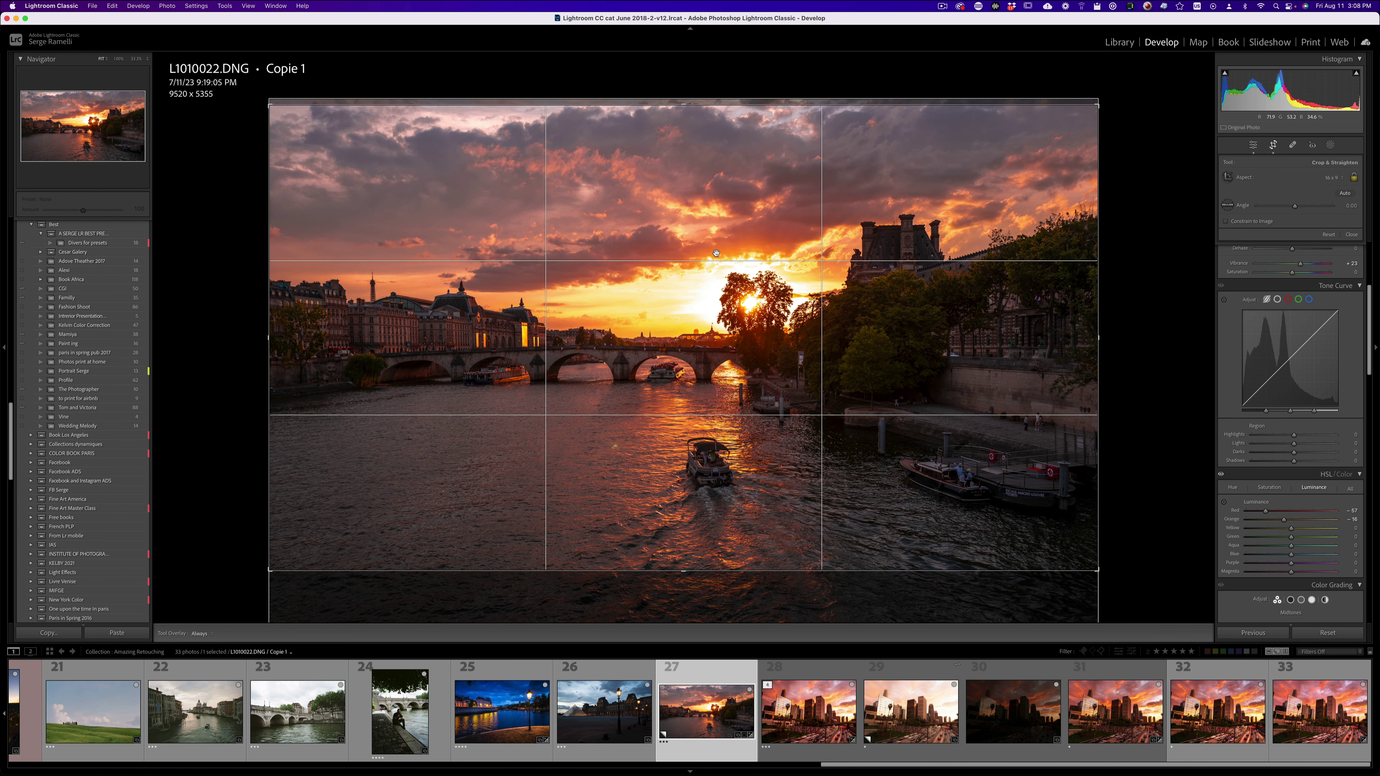
pyautogui.moveTo(1096, 106); pyautogui.dragTo(1062, 113)
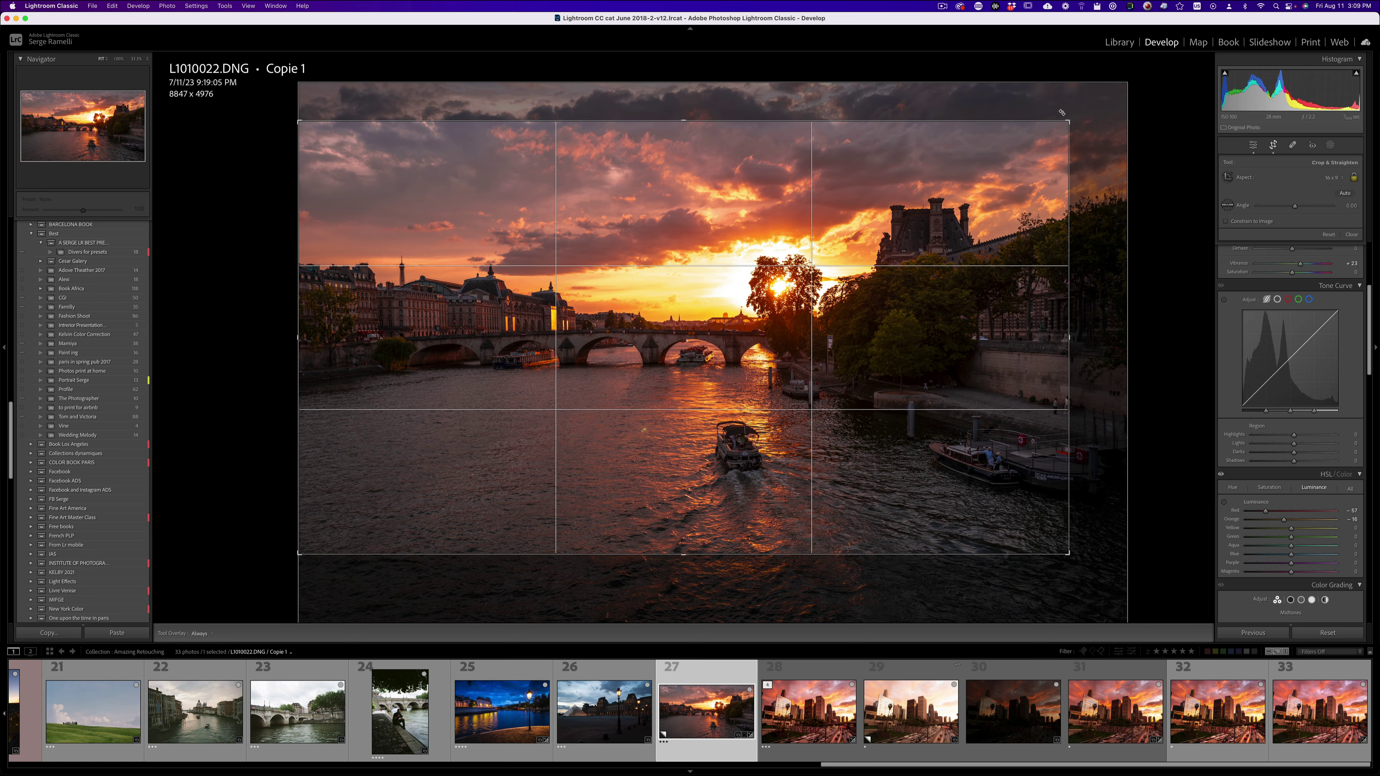
pyautogui.press('Return')
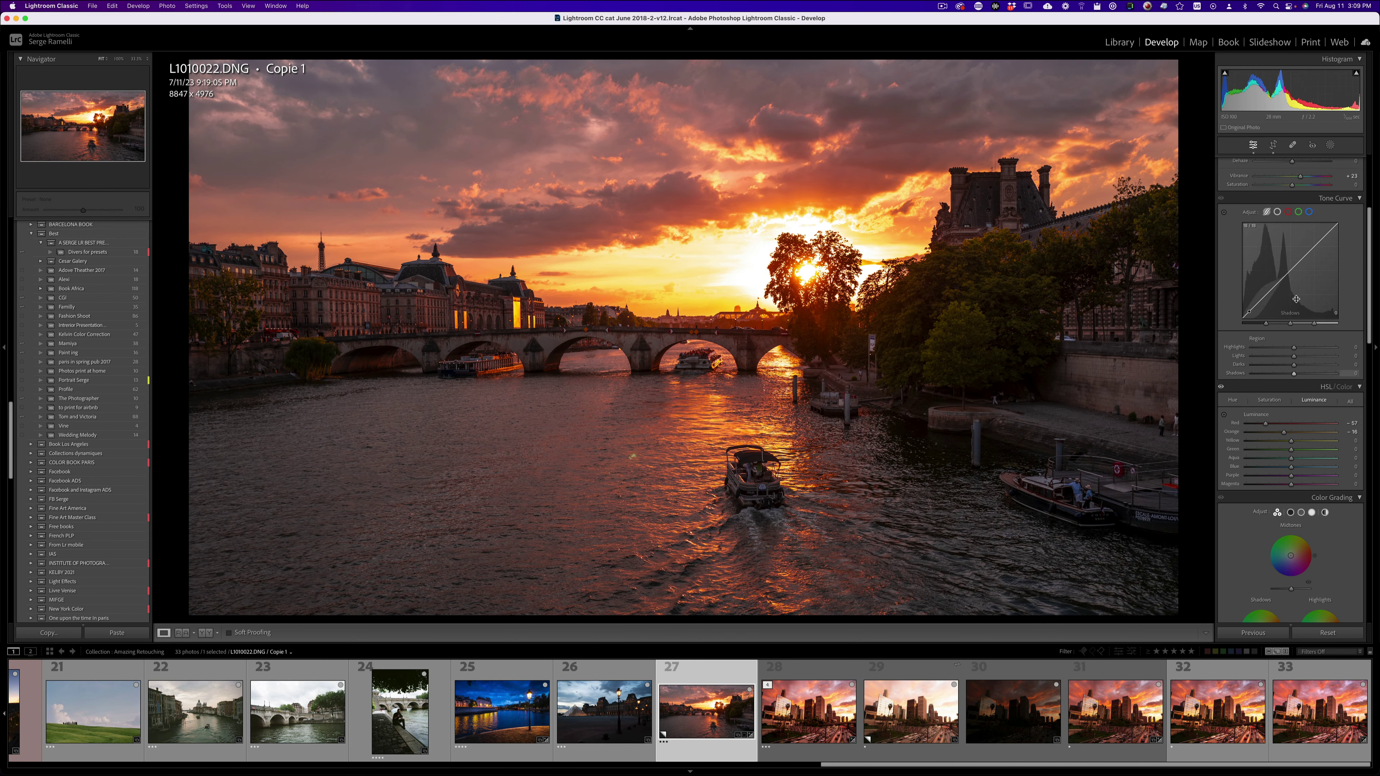
# Step: Lower the Tint slider from +63 to +58 in the Basic panel
pyautogui.scroll(5, 1326, 278)
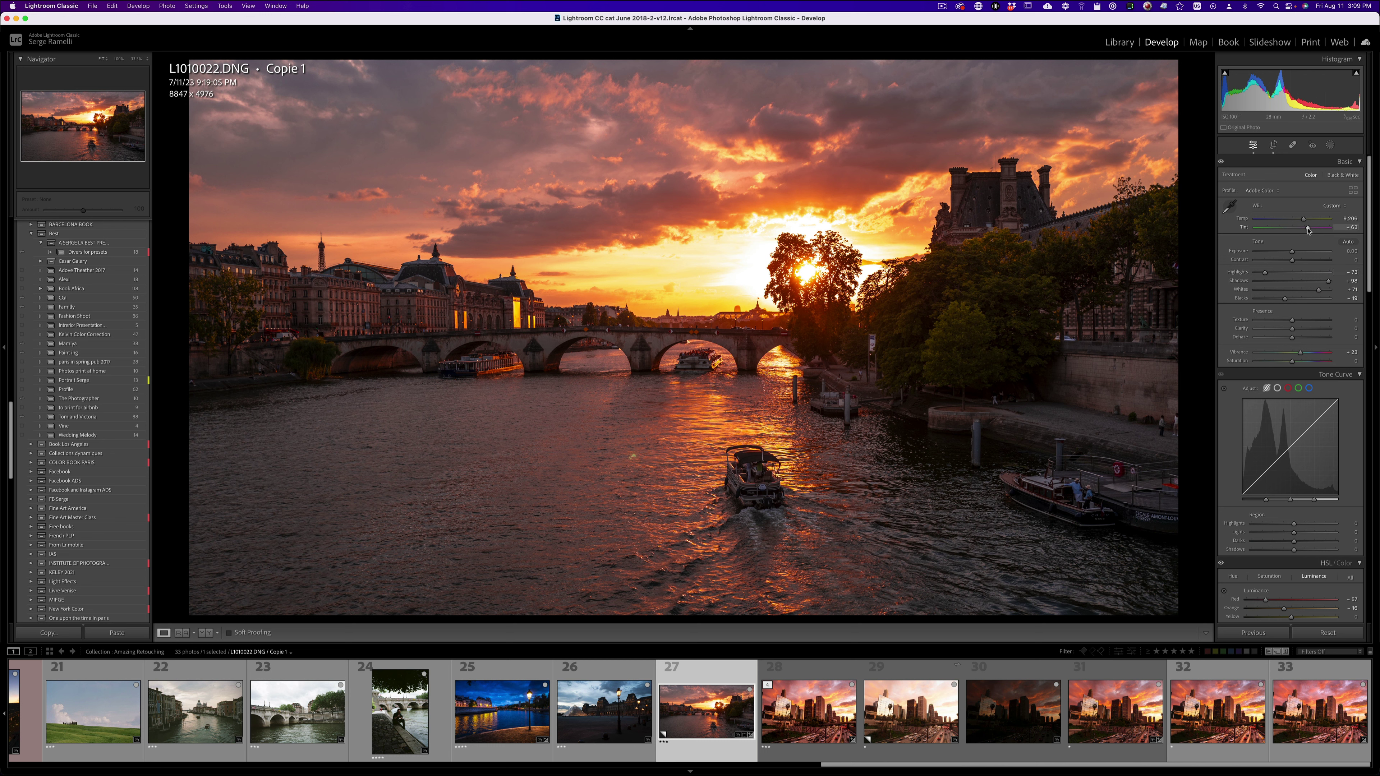
pyautogui.moveTo(1308, 230); pyautogui.dragTo(1307, 231)
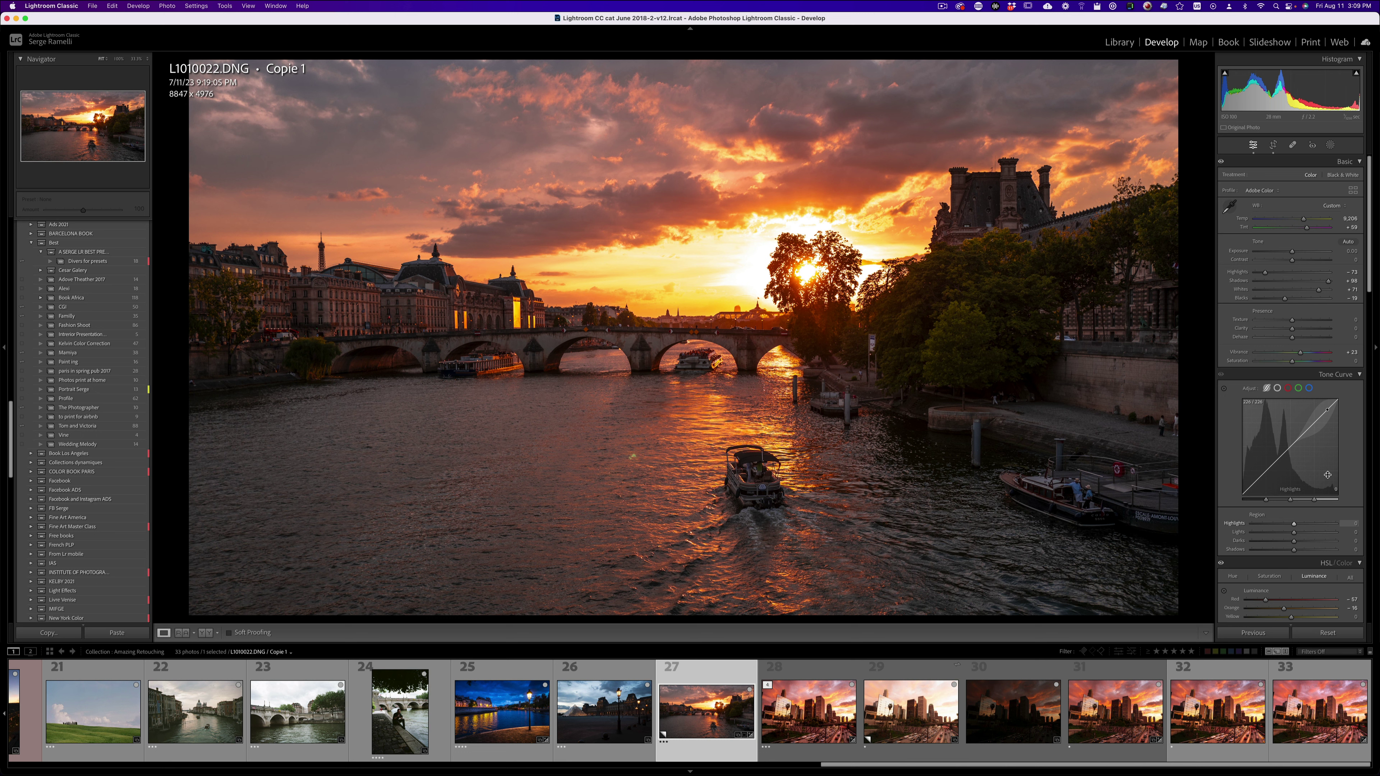
# Step: Add a linear gradient mask over the sky, with exposure -0.32 and temperature -33
pyautogui.click(1329, 145)
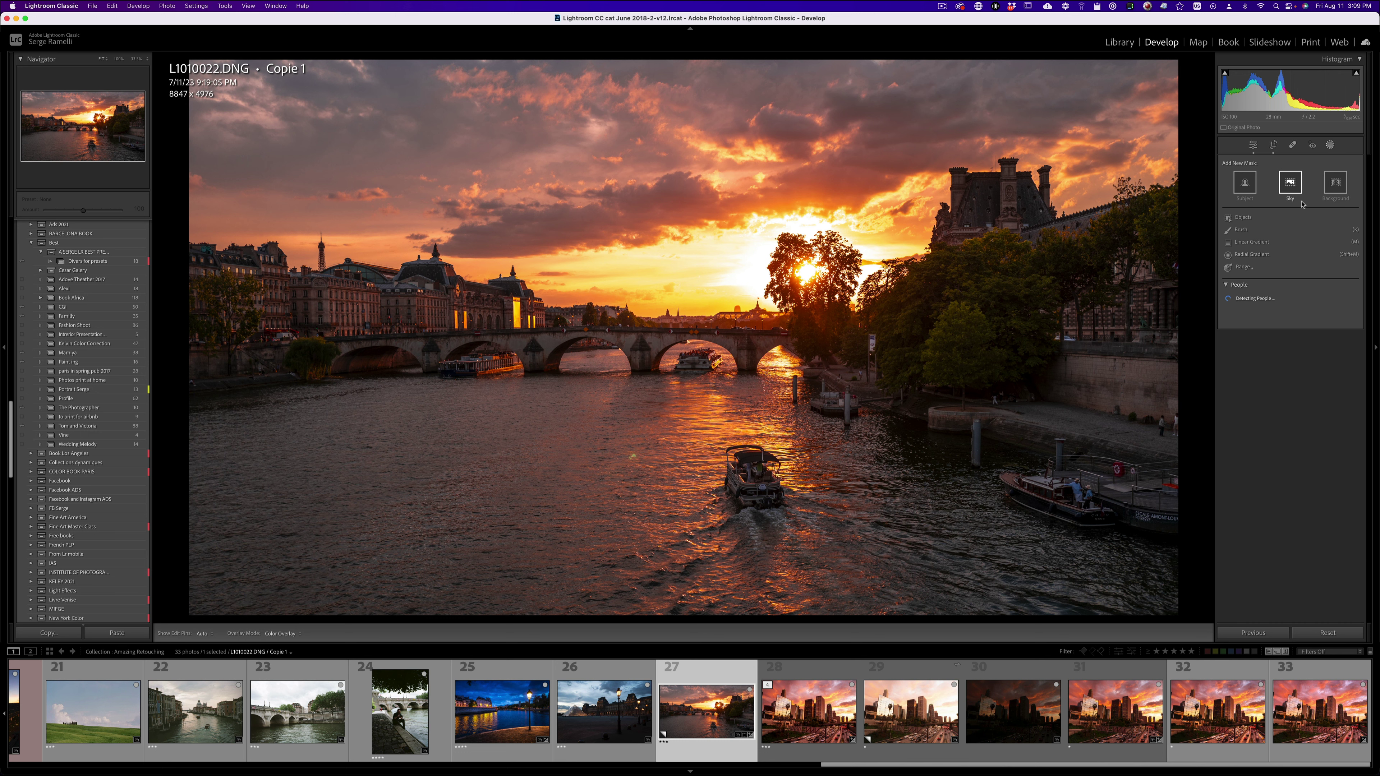
pyautogui.click(1263, 245)
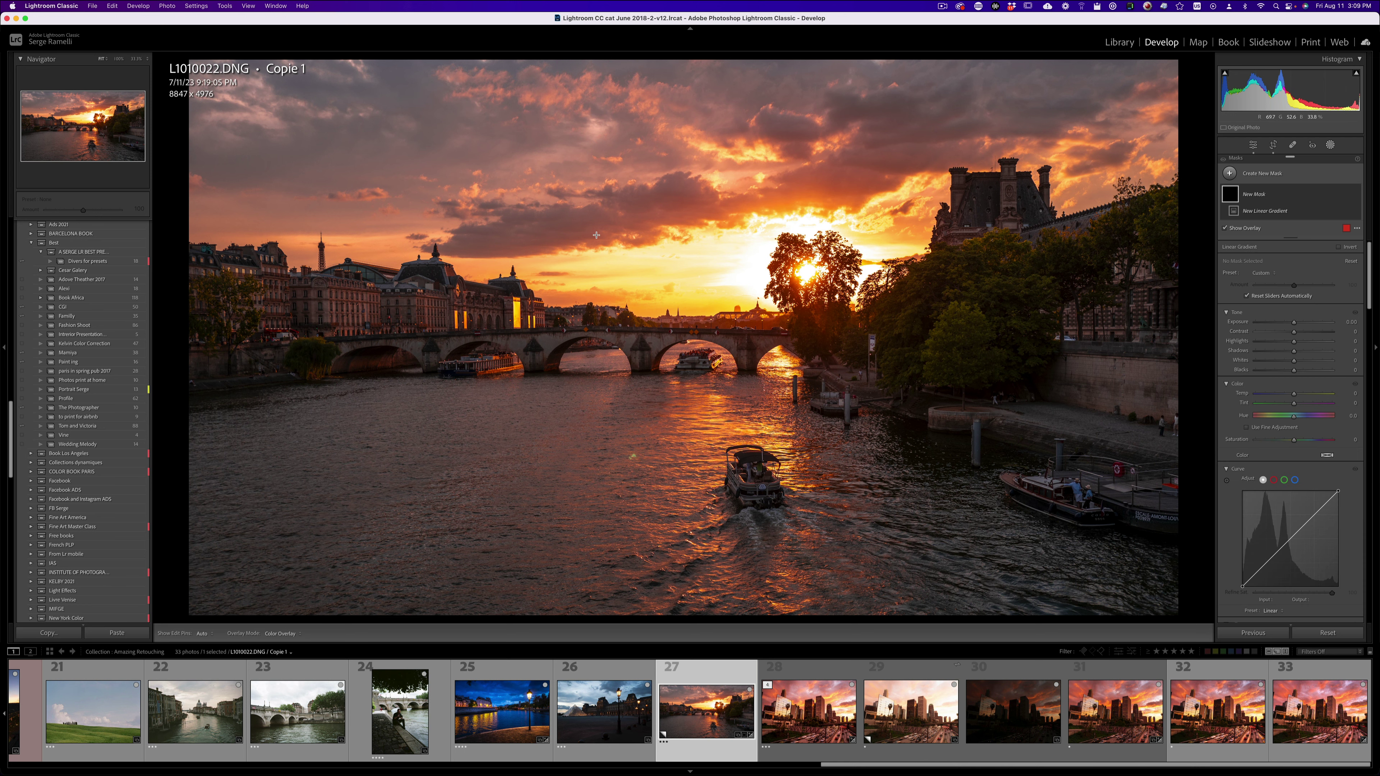
pyautogui.moveTo(560, 130); pyautogui.dragTo(573, 292)
pyautogui.moveTo(1293, 334); pyautogui.dragTo(1286, 336)
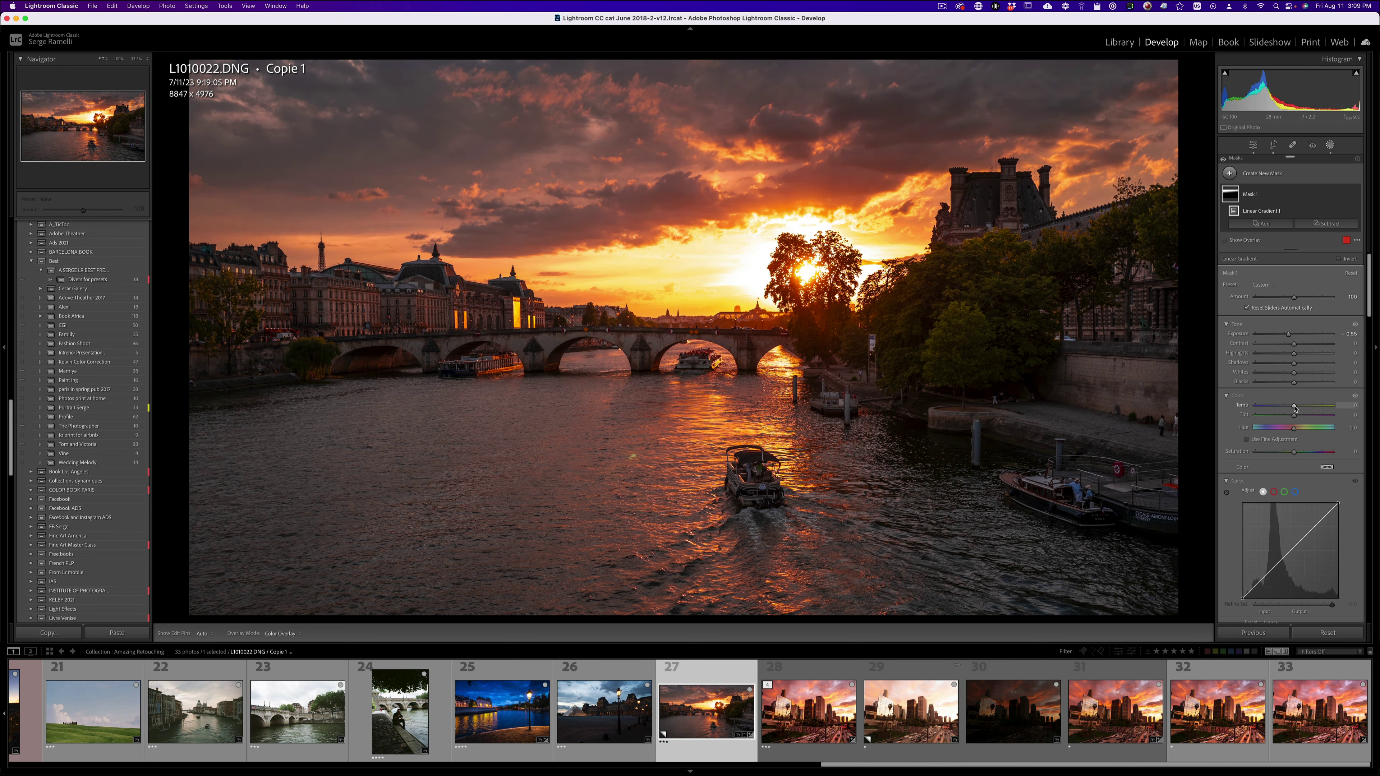
pyautogui.moveTo(1285, 409); pyautogui.dragTo(1290, 408)
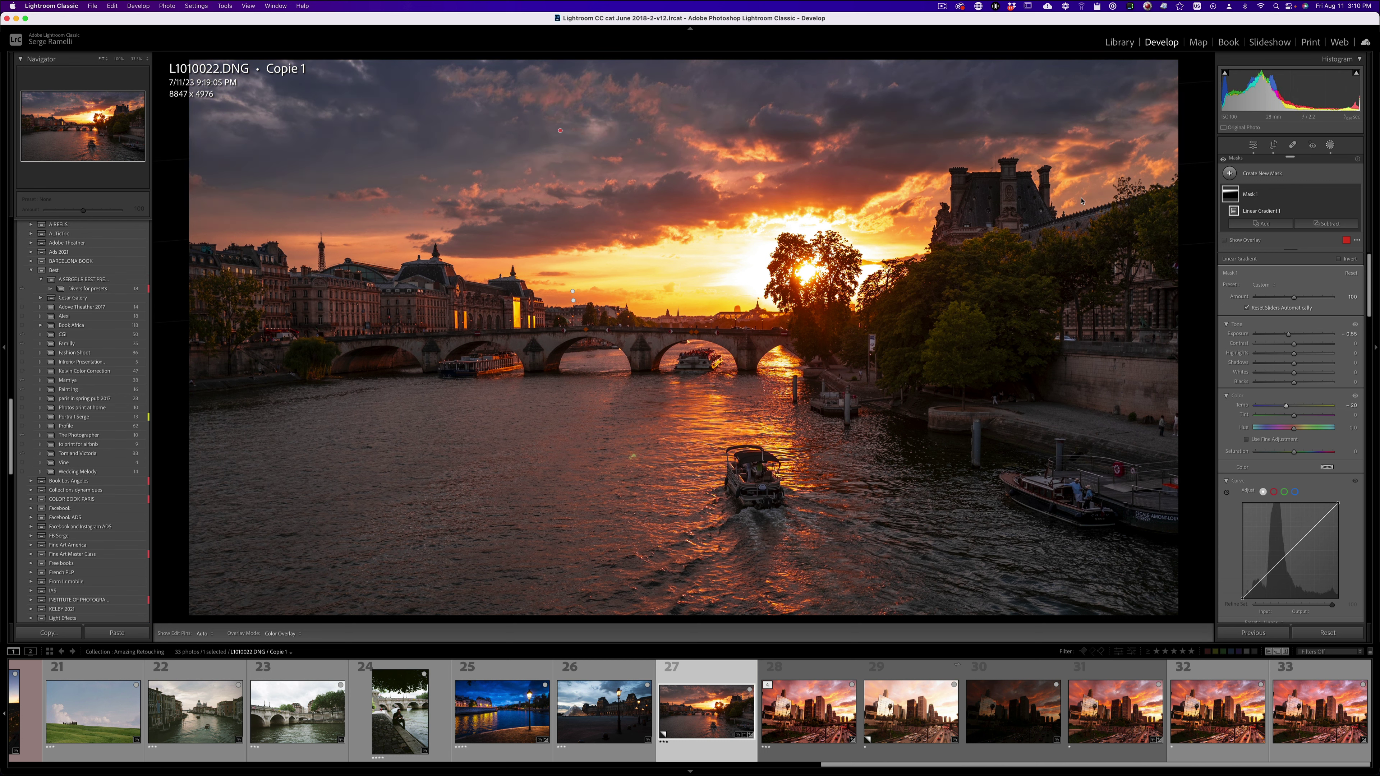
pyautogui.moveTo(646, 154)
pyautogui.moveTo(1288, 335); pyautogui.dragTo(1292, 338)
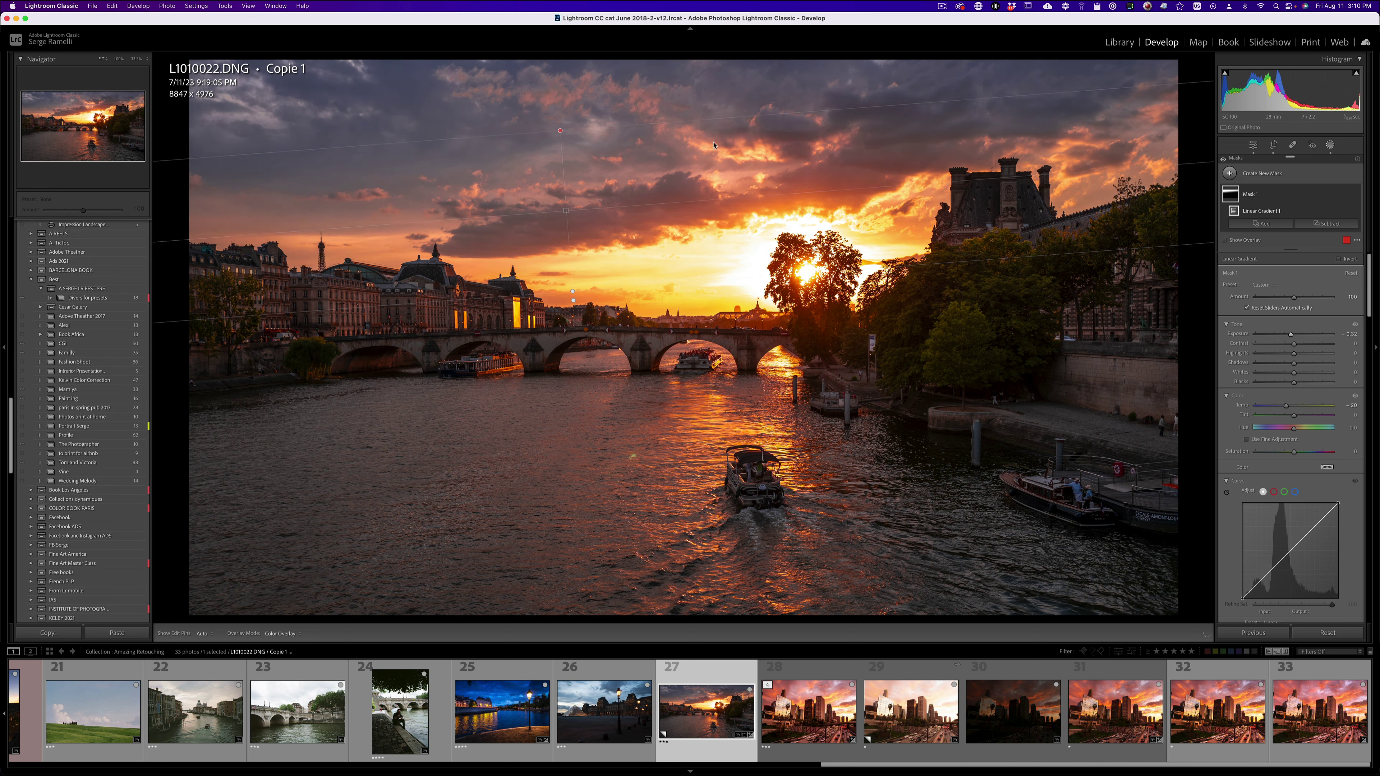
# Step: Zoom to 100% around the bridge, then return to the Fit view
pyautogui.moveTo(439, 211)
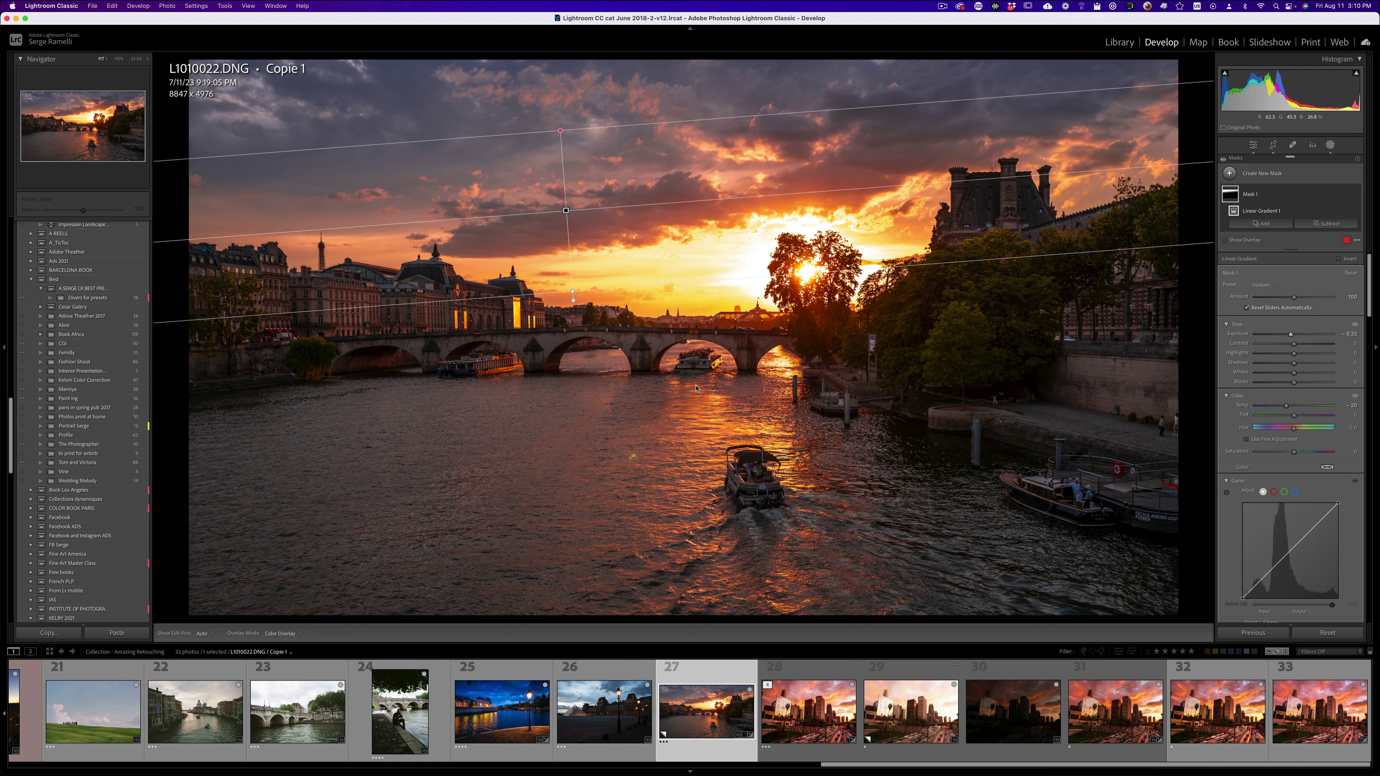
pyautogui.click(702, 396)
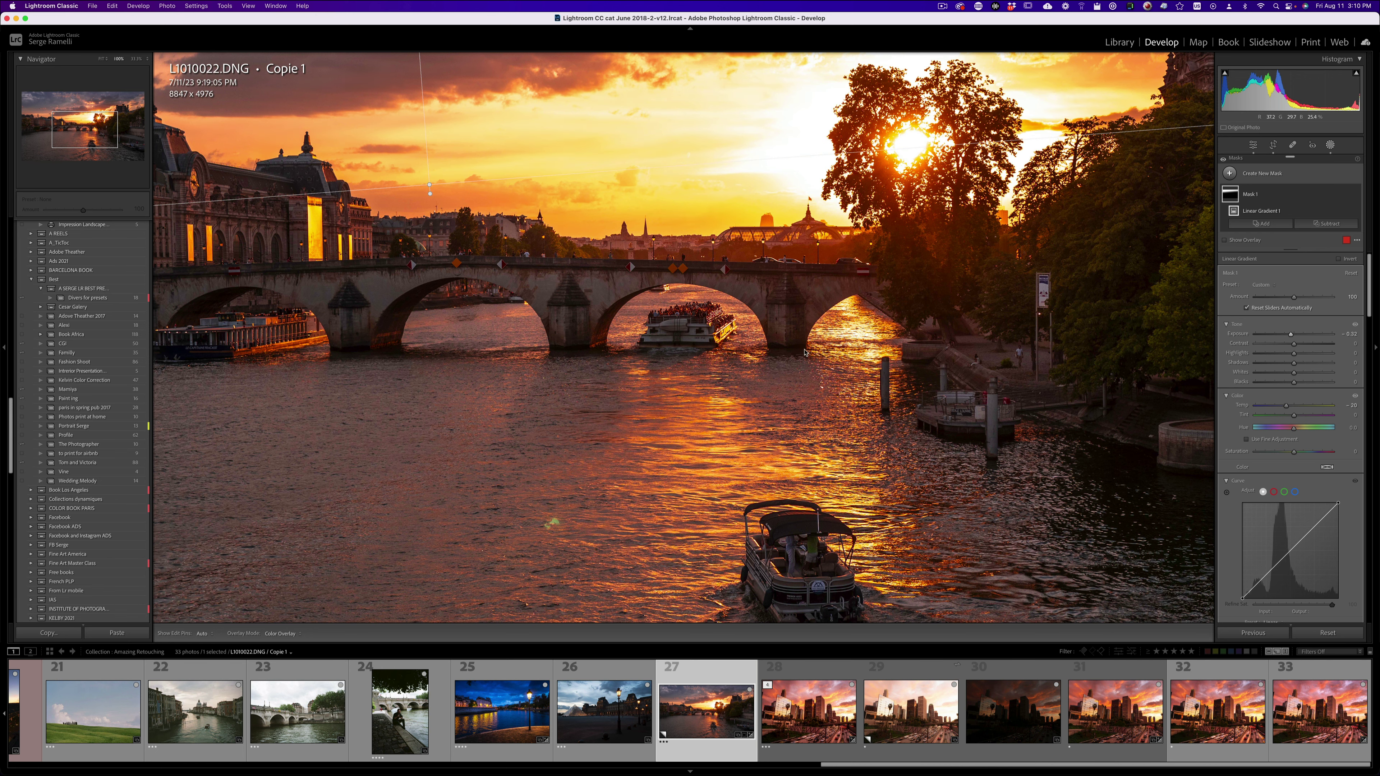
pyautogui.click(707, 331)
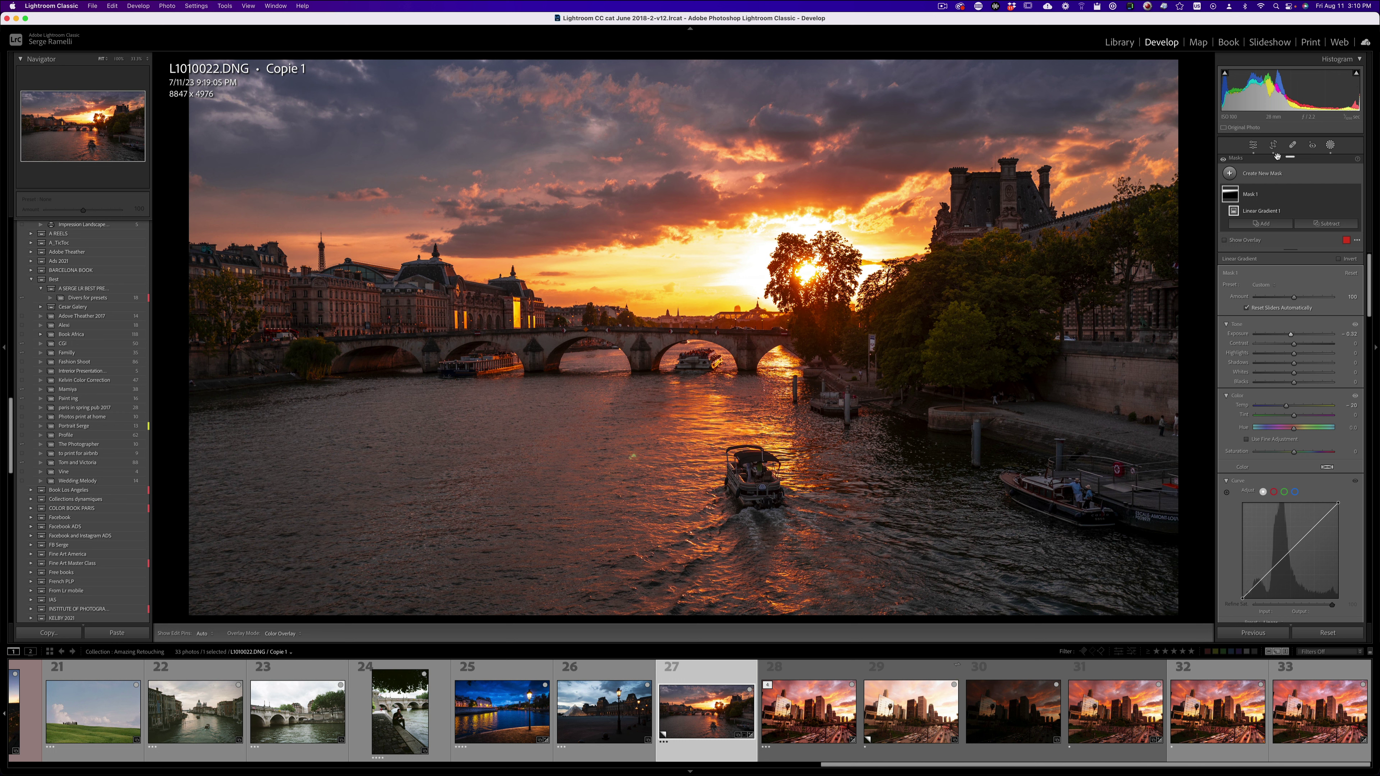
# Step: Add a second linear gradient over the river at about -0.25 exposure, shifted down-right
pyautogui.click(1231, 173)
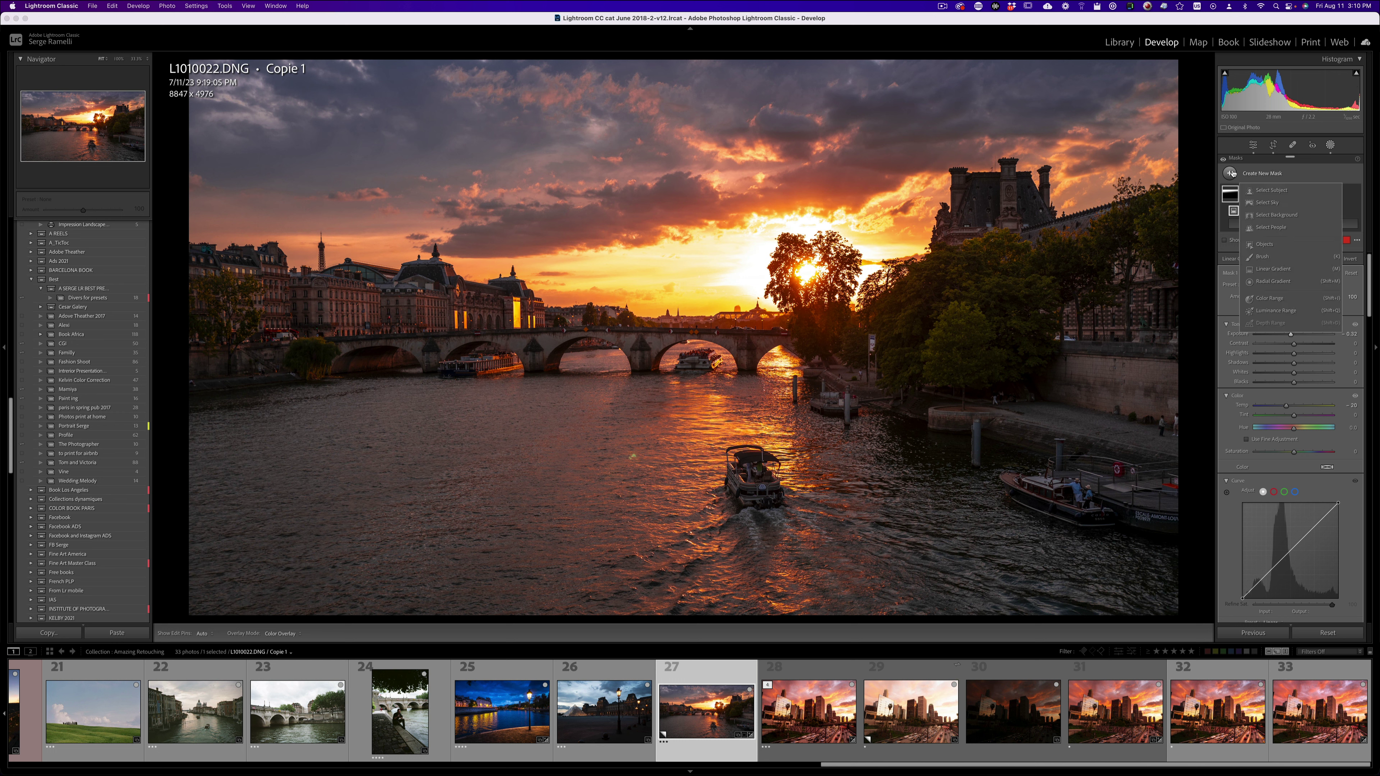
pyautogui.click(1266, 269)
pyautogui.moveTo(827, 580); pyautogui.dragTo(826, 387)
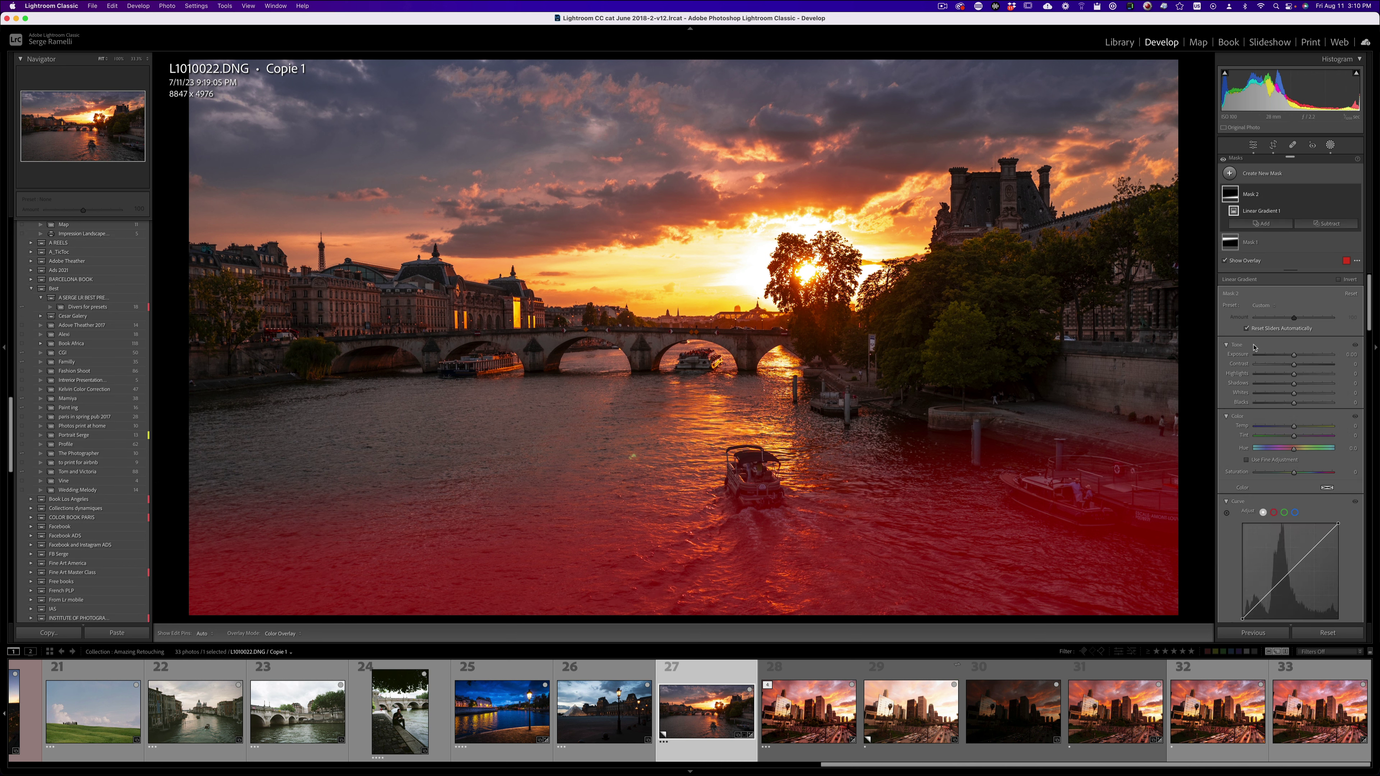
pyautogui.moveTo(1294, 357); pyautogui.dragTo(1291, 357)
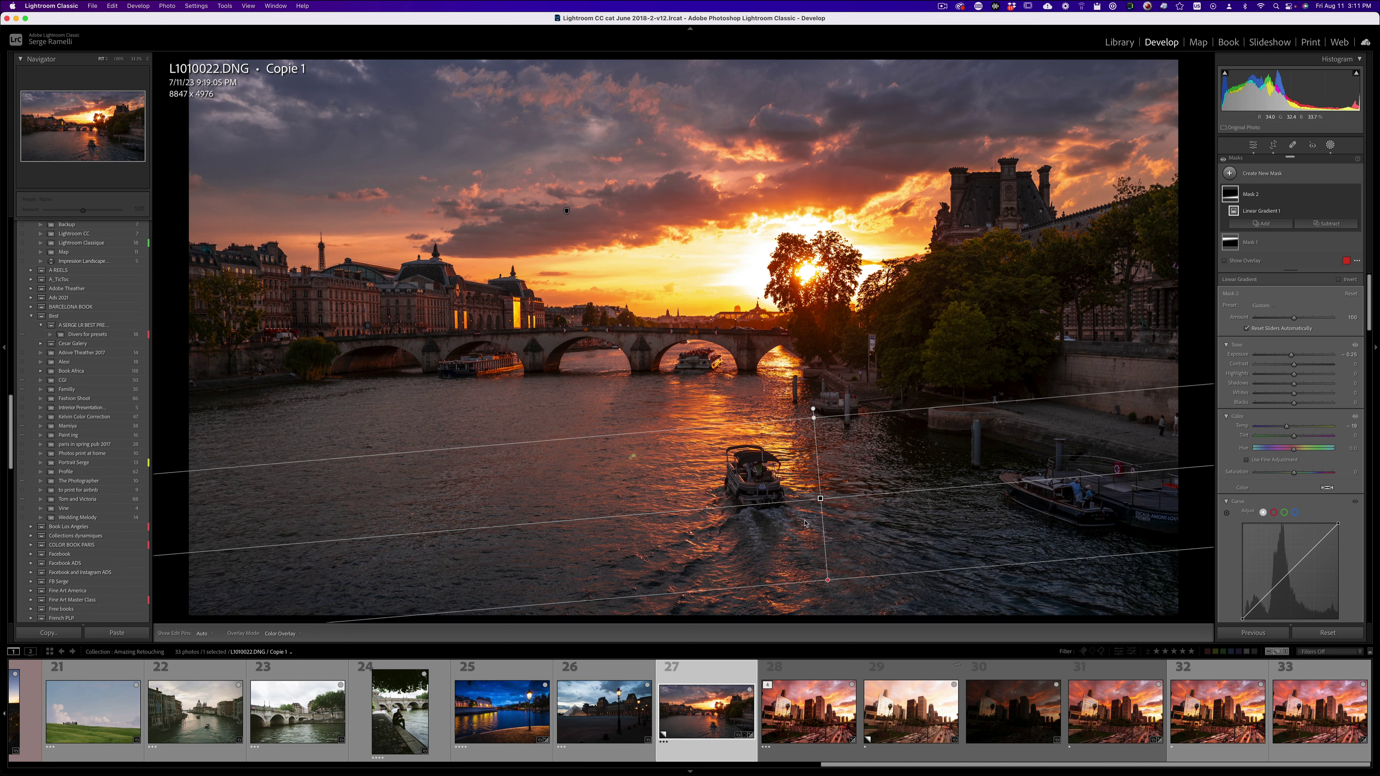
pyautogui.moveTo(820, 498); pyautogui.dragTo(838, 555)
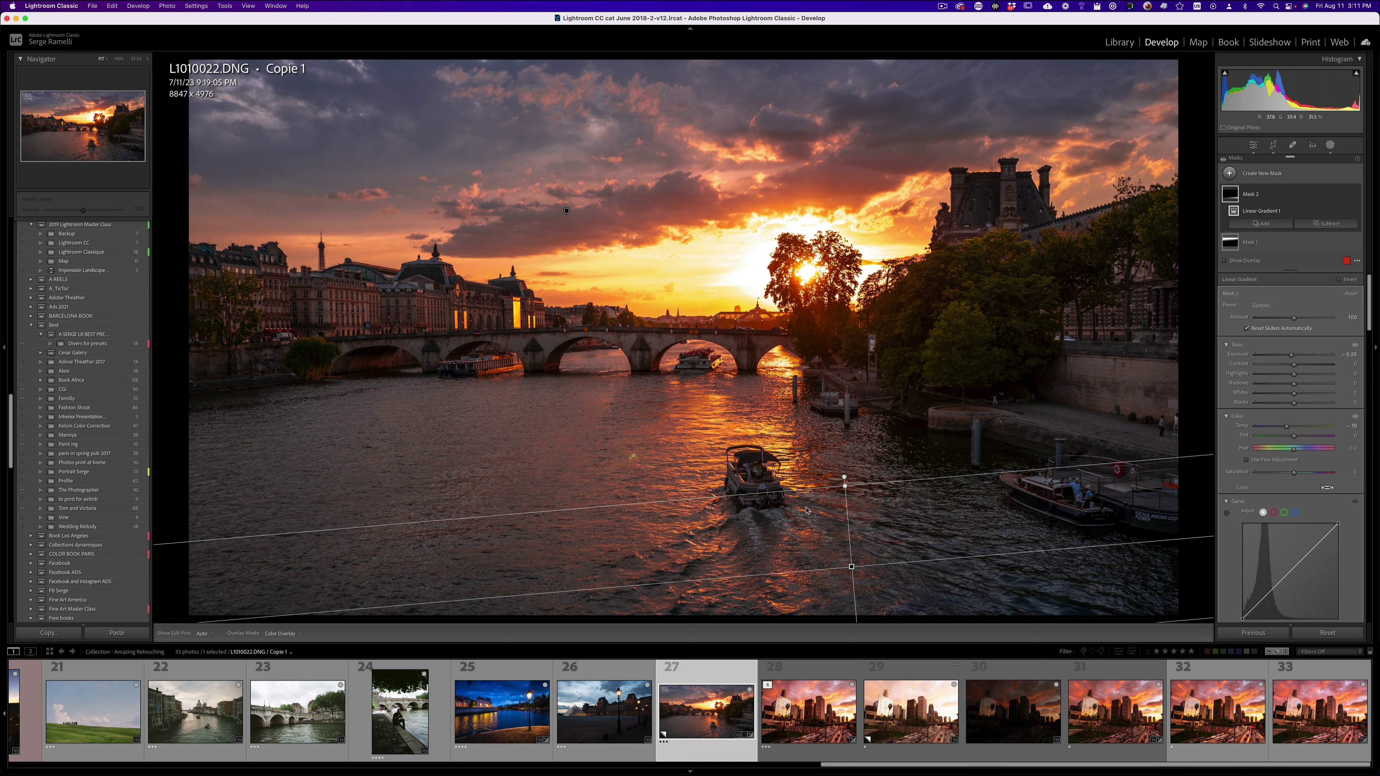
# Step: Start a new brush mask, adjust its feather and flow, and paint a test stroke across the sky
pyautogui.click(1230, 175)
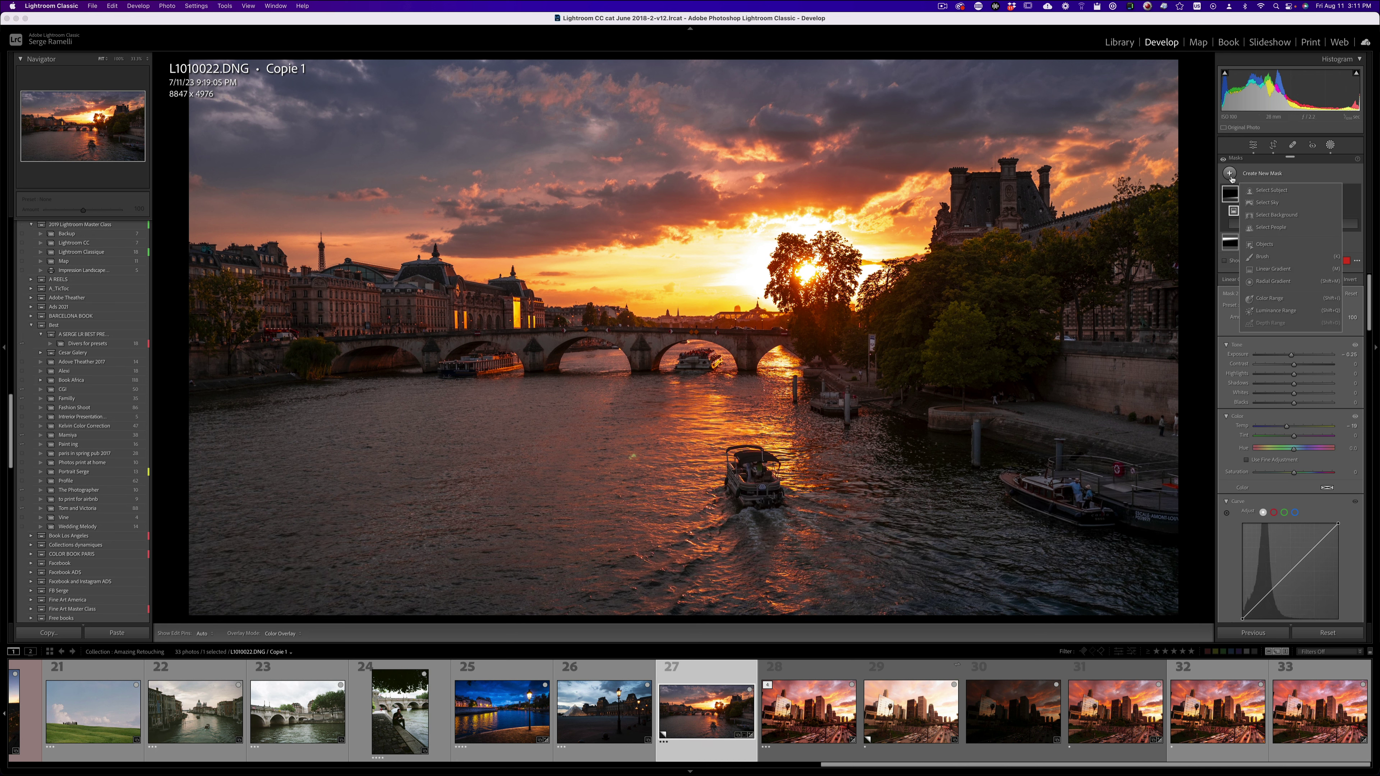
pyautogui.click(1271, 258)
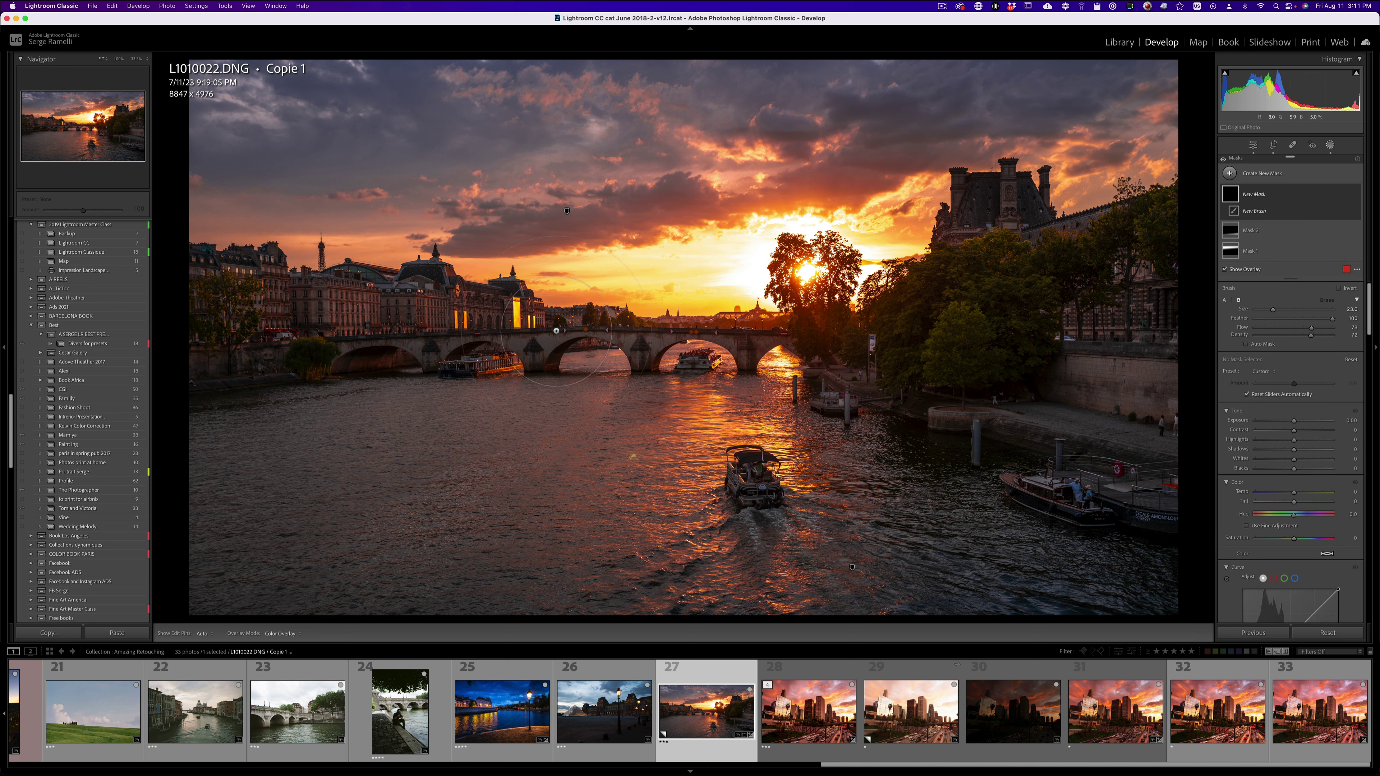
pyautogui.scroll(-4, 576, 320)
pyautogui.scroll(-2, 647, 298)
pyautogui.moveTo(1332, 317); pyautogui.dragTo(1200, 315)
pyautogui.moveTo(1311, 328); pyautogui.dragTo(1332, 327)
pyautogui.scroll(-5, 447, 110)
pyautogui.moveTo(336, 137)
pyautogui.mouseDown()
pyautogui.moveTo(403, 103)
pyautogui.moveTo(380, 165)
pyautogui.moveTo(457, 114)
pyautogui.moveTo(450, 172)
pyautogui.moveTo(516, 125)
pyautogui.moveTo(585, 153)
pyautogui.mouseUp()
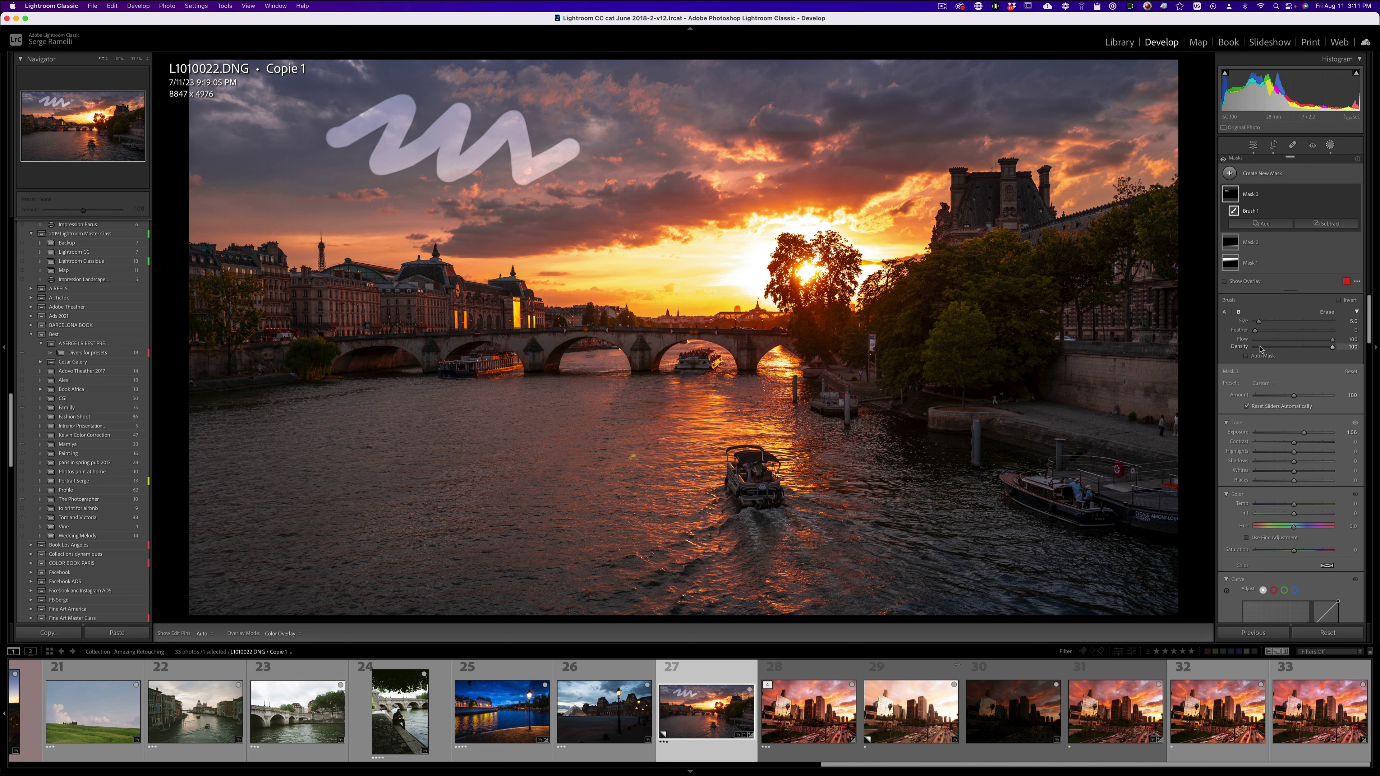
# Step: Set brush Feather 100, Flow 73 and Density 77, and paint soft strokes across the clouds
pyautogui.moveTo(1248, 331); pyautogui.dragTo(1340, 330)
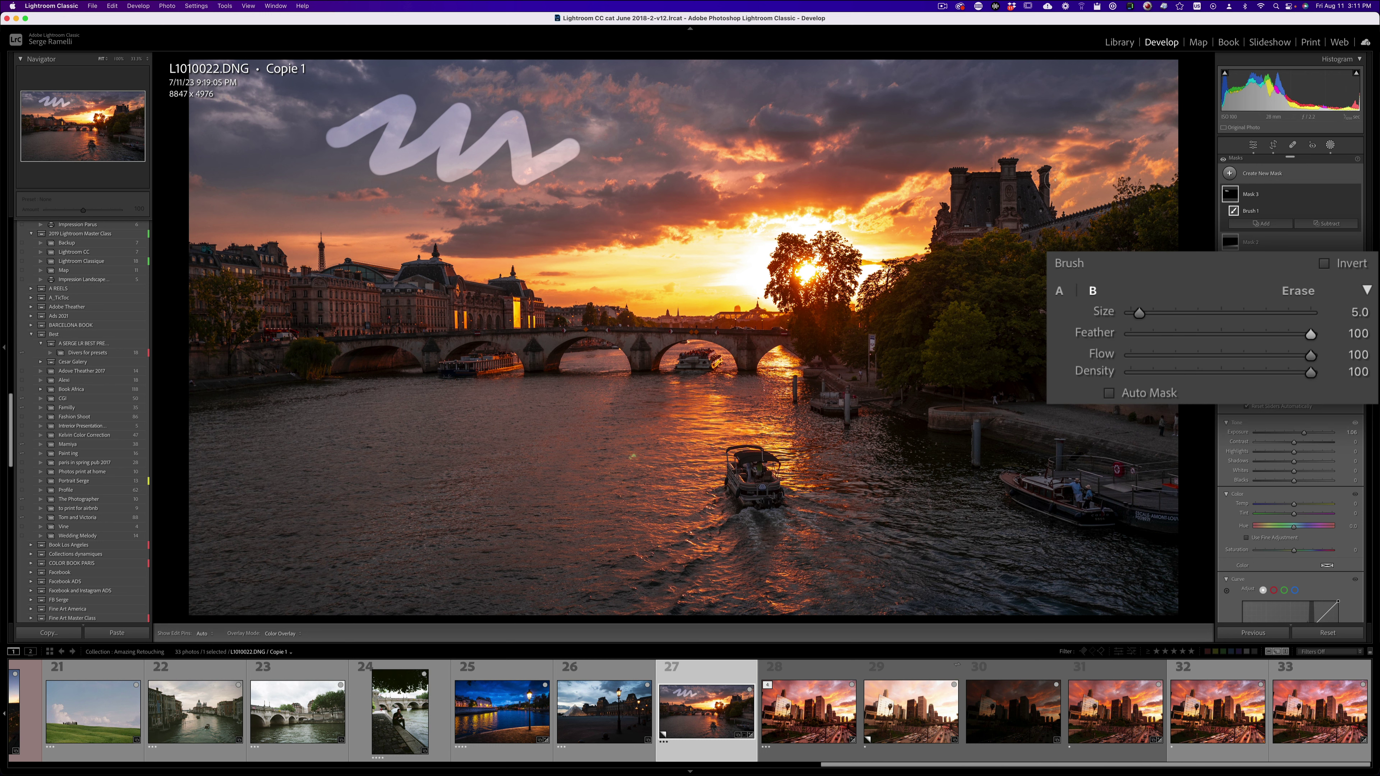
pyautogui.moveTo(544, 94)
pyautogui.mouseDown()
pyautogui.moveTo(688, 118)
pyautogui.moveTo(706, 150)
pyautogui.moveTo(740, 148)
pyautogui.mouseUp()
pyautogui.press('h')
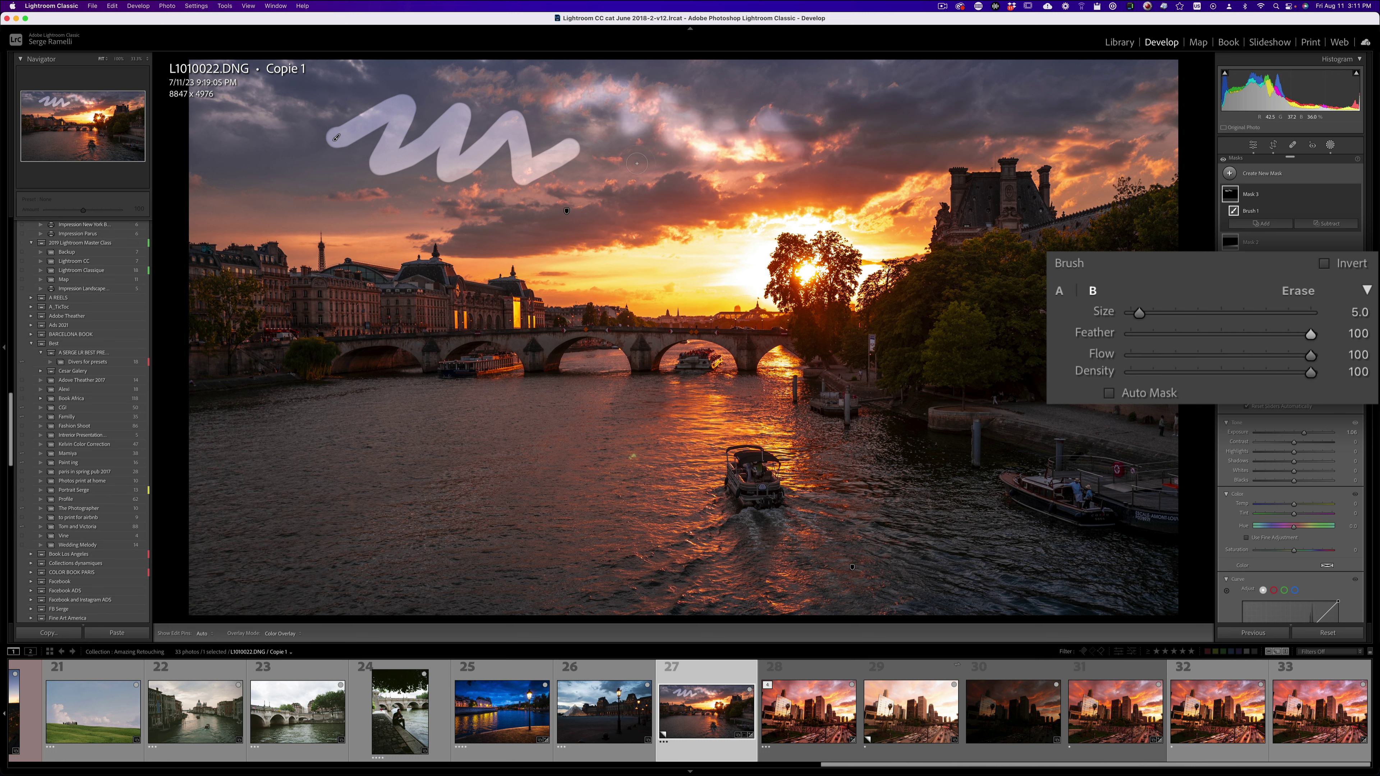
pyautogui.moveTo(1311, 372)
pyautogui.mouseDown()
pyautogui.moveTo(1269, 376)
pyautogui.moveTo(1262, 360)
pyautogui.mouseUp()
pyautogui.press('h')
pyautogui.moveTo(836, 119)
pyautogui.mouseDown()
pyautogui.moveTo(879, 104)
pyautogui.moveTo(893, 159)
pyautogui.moveTo(918, 130)
pyautogui.moveTo(1012, 115)
pyautogui.mouseUp()
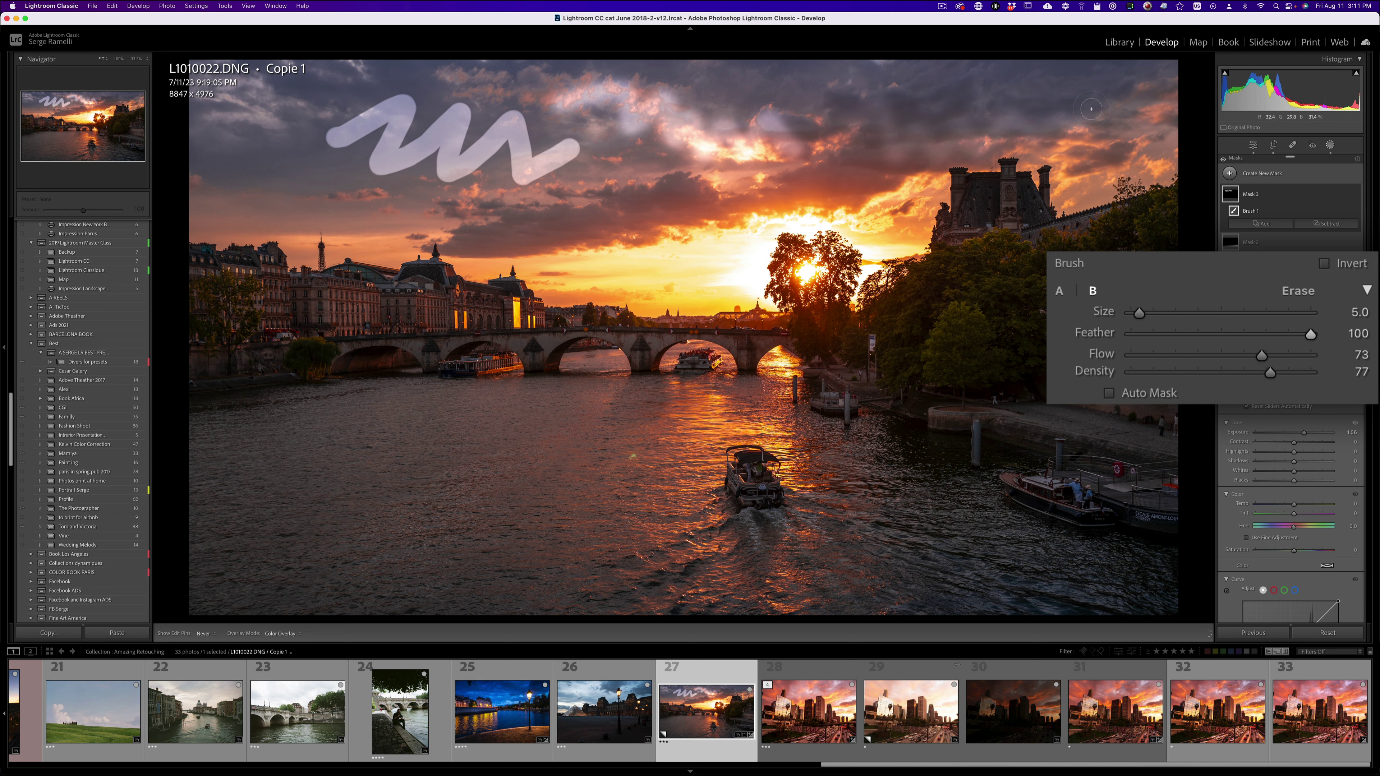
pyautogui.press('h')
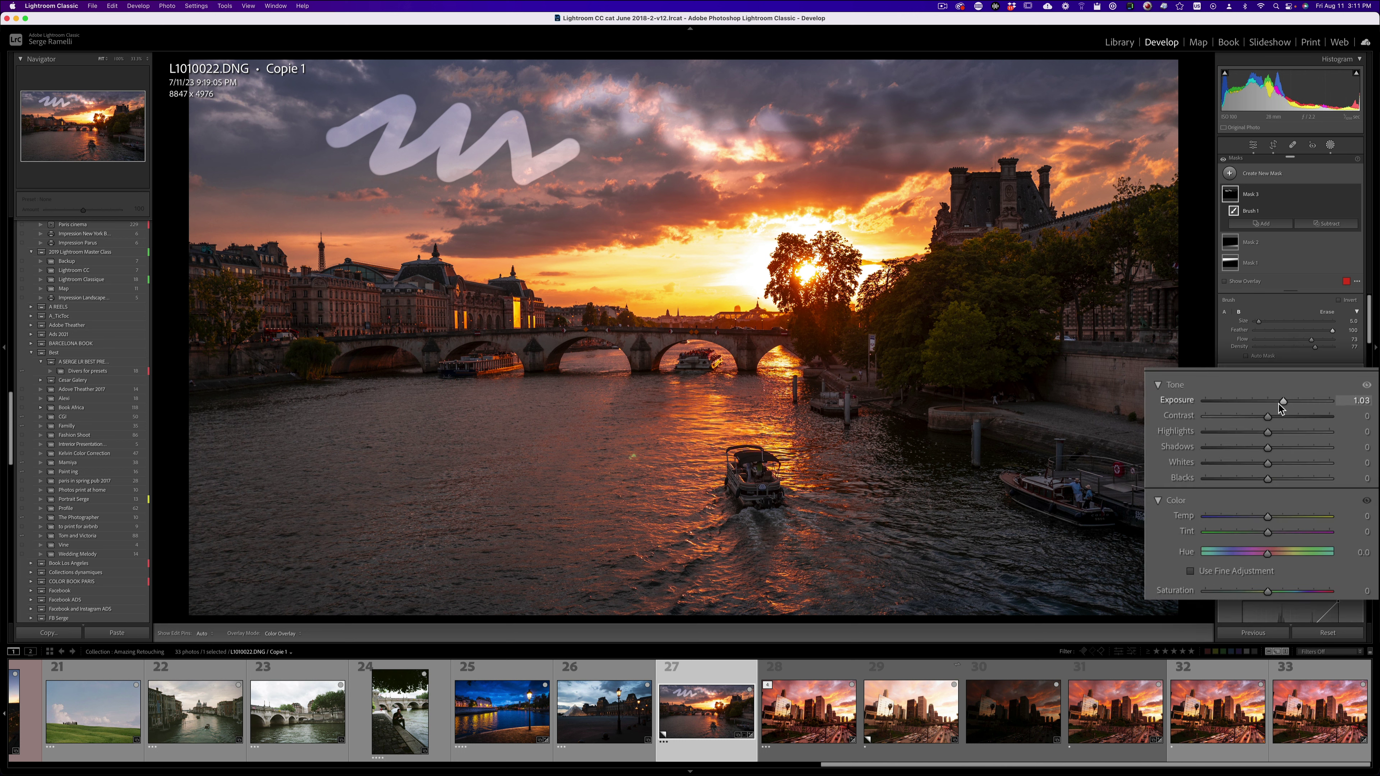
# Step: Set the brushed clouds' exposure to 0.35 and shrink the brush slightly
pyautogui.moveTo(1305, 430); pyautogui.dragTo(1298, 430)
pyautogui.press('h')
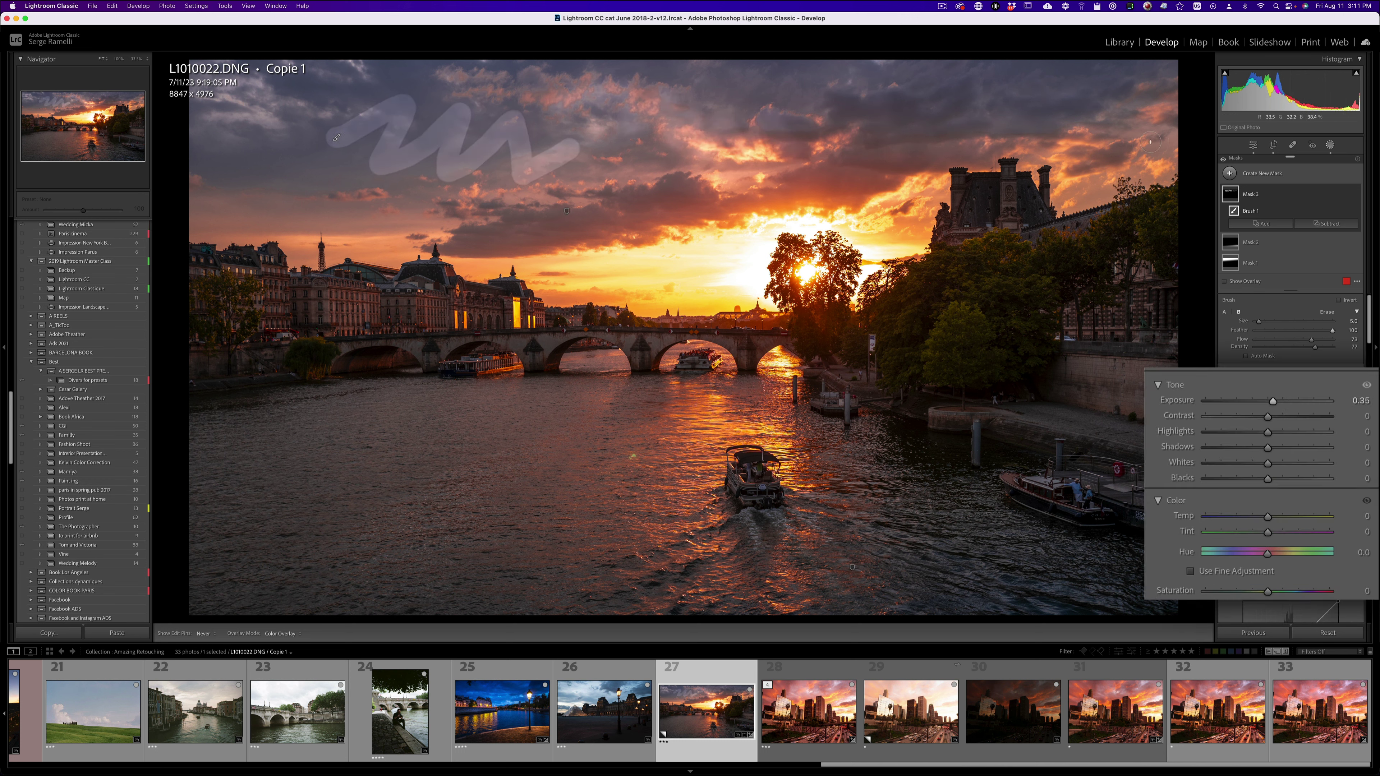
pyautogui.press('[')
pyautogui.press('h')
pyautogui.click(1255, 193)
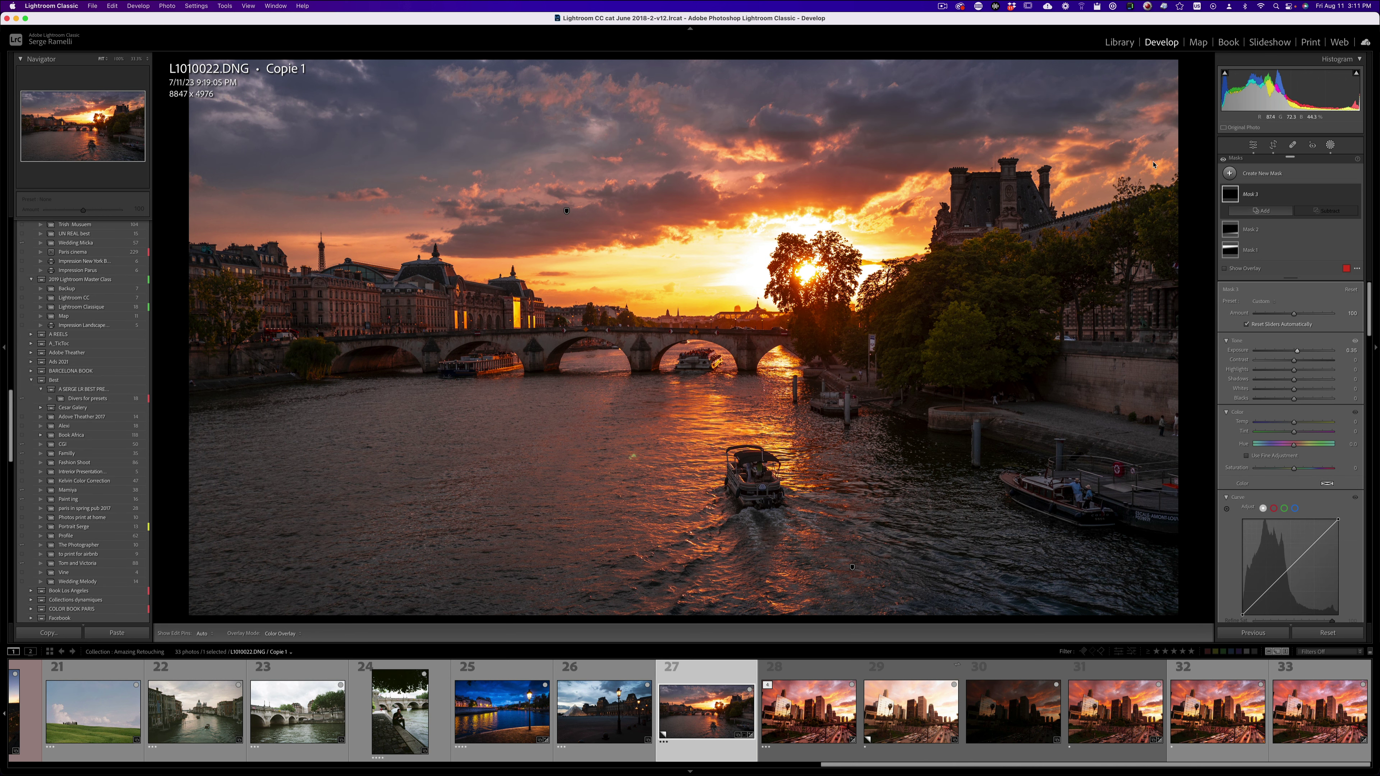
pyautogui.click(1227, 176)
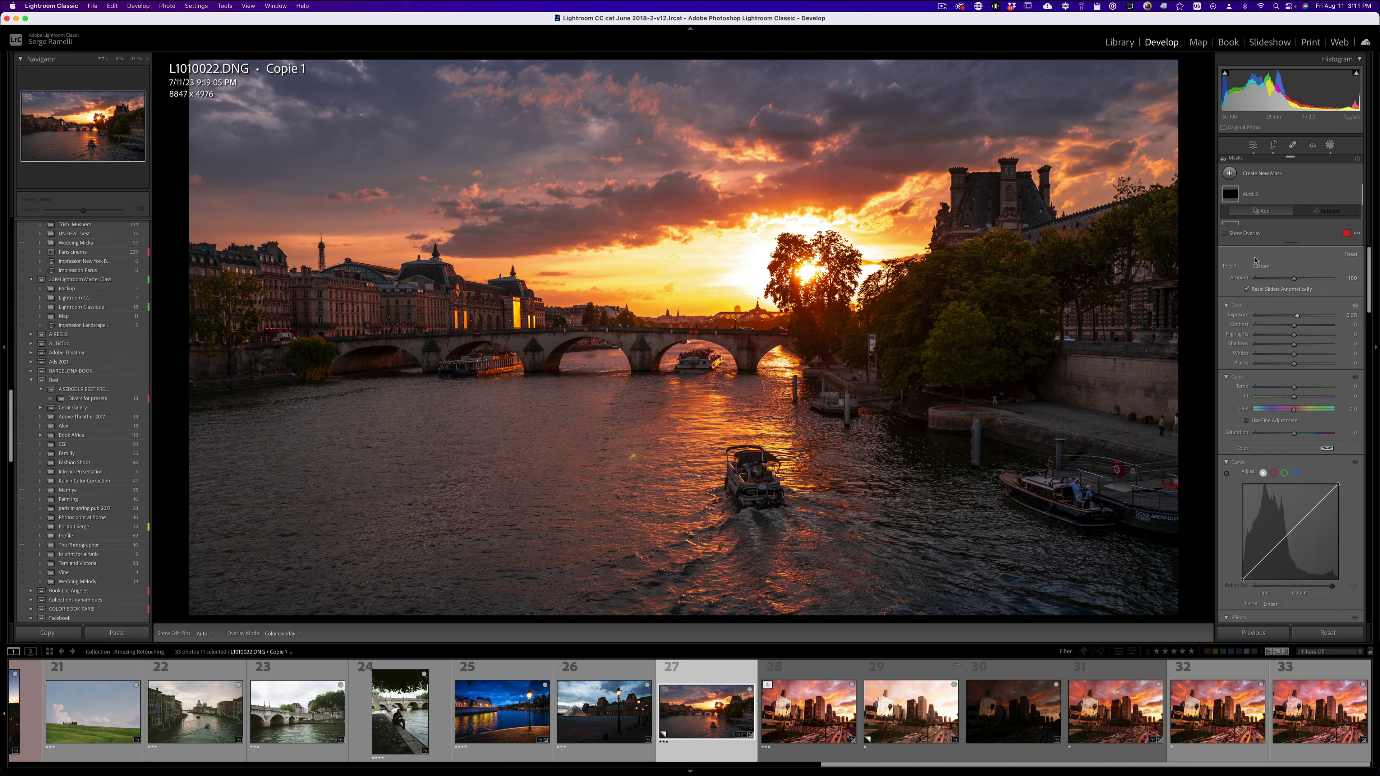
pyautogui.click(1251, 259)
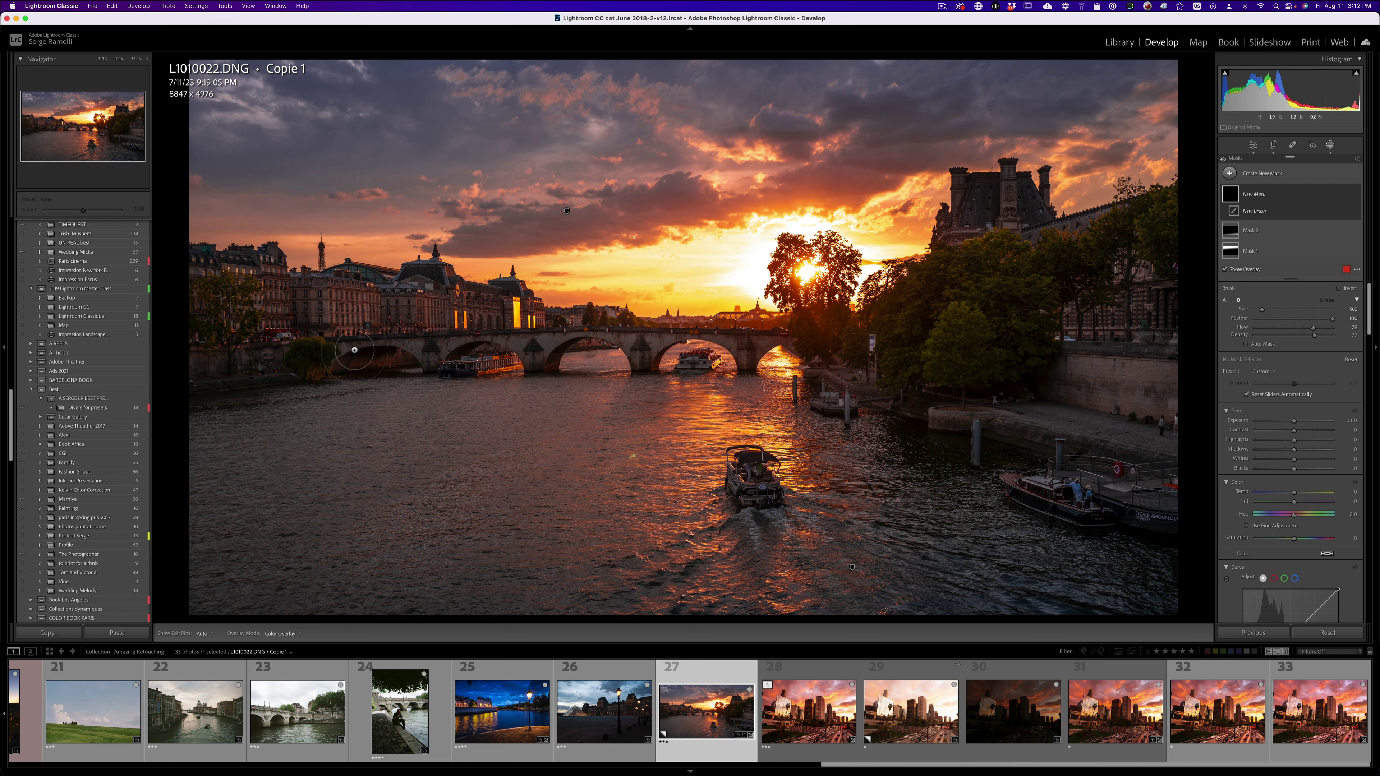
pyautogui.scroll(2, 355, 349)
pyautogui.press('z')
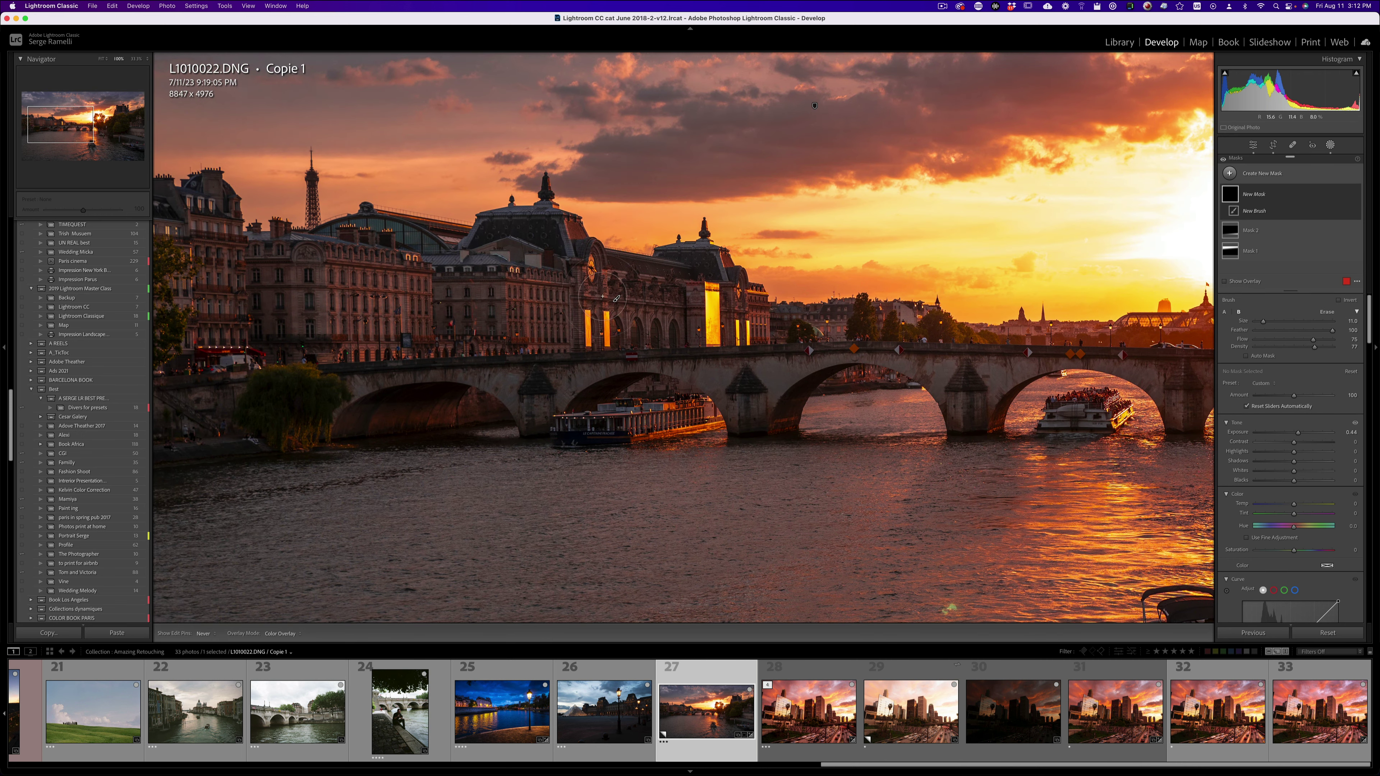
pyautogui.click(403, 364)
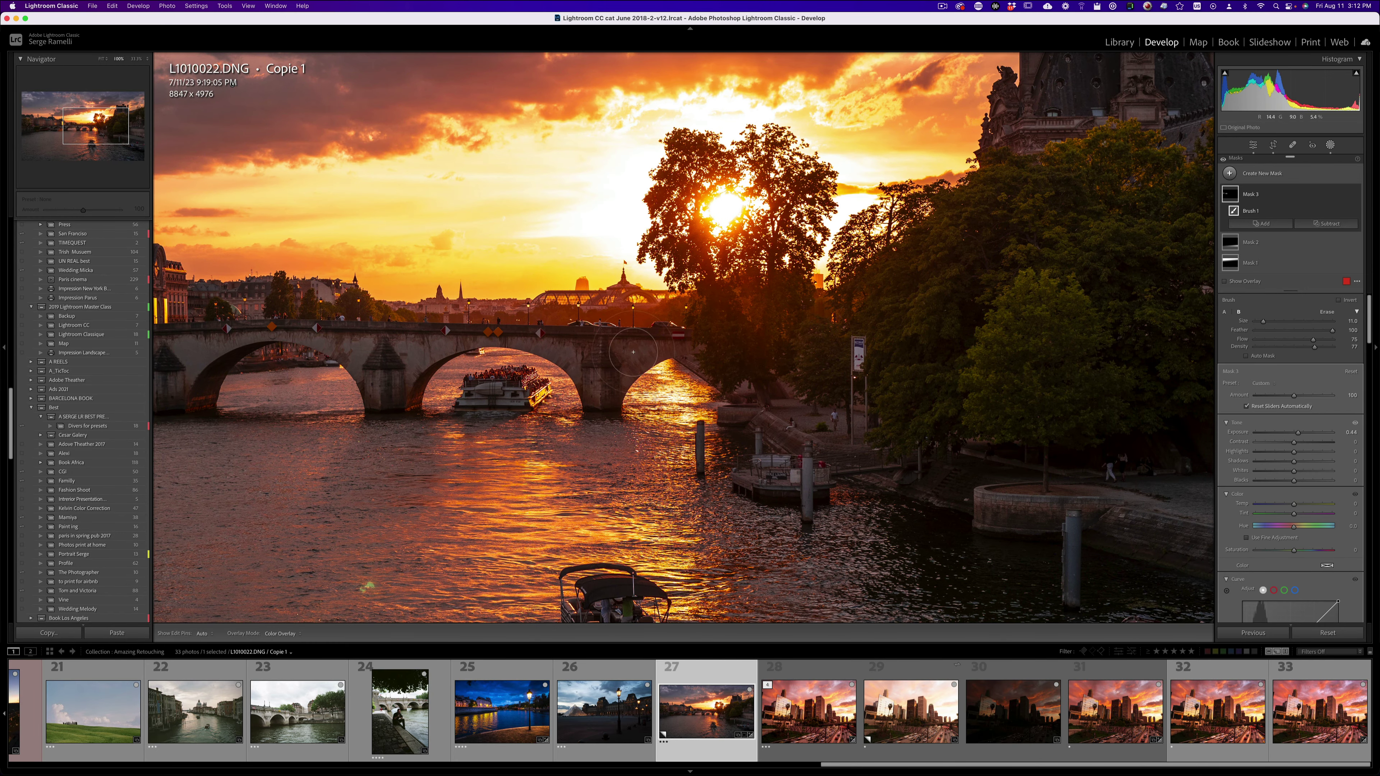
pyautogui.press('h')
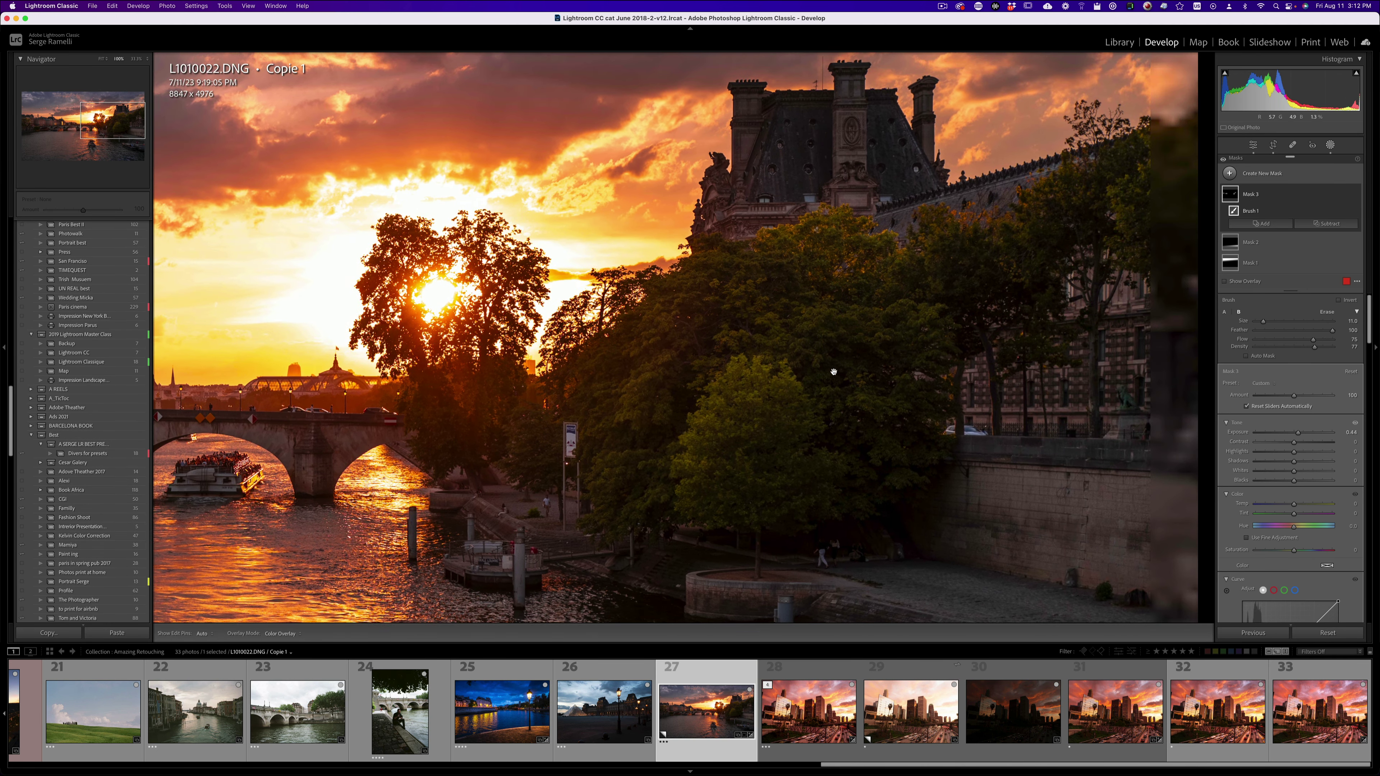
pyautogui.press('h')
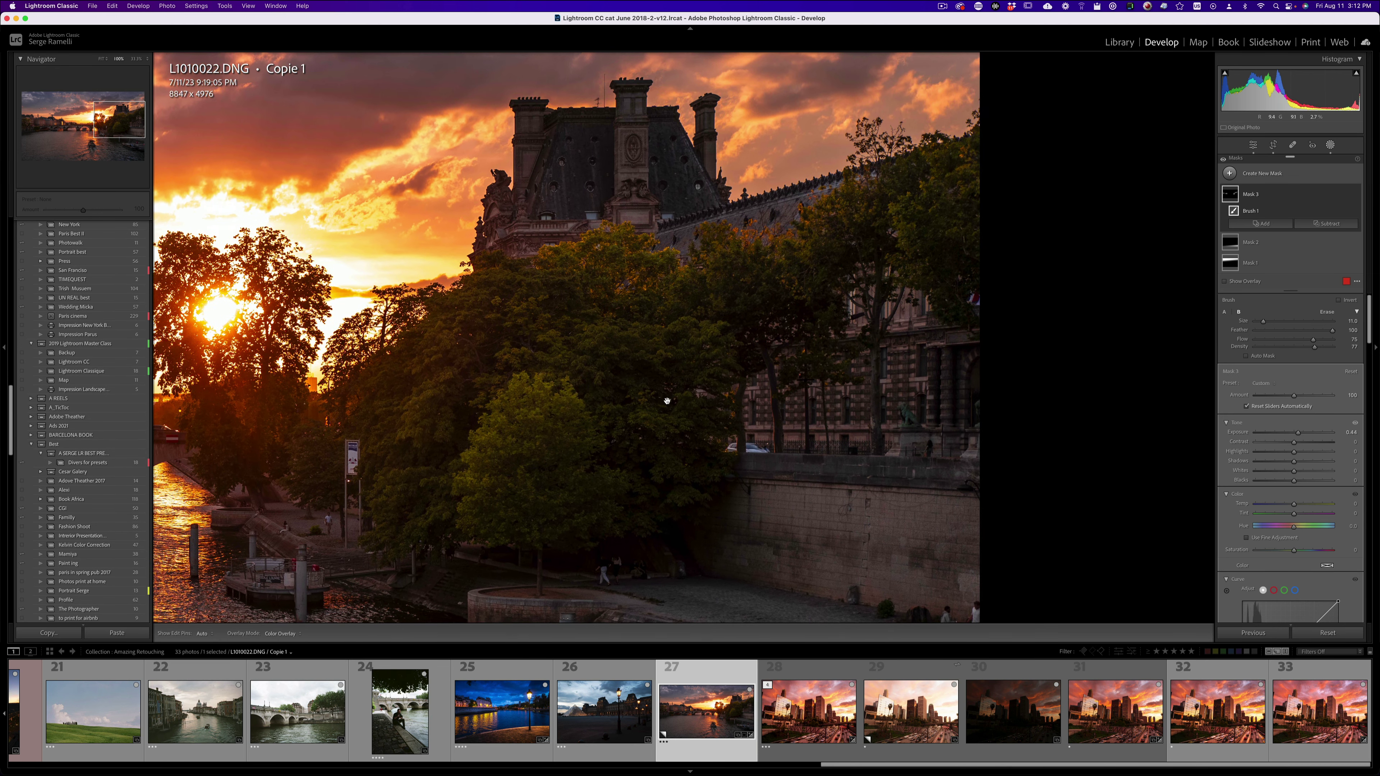
pyautogui.press('h')
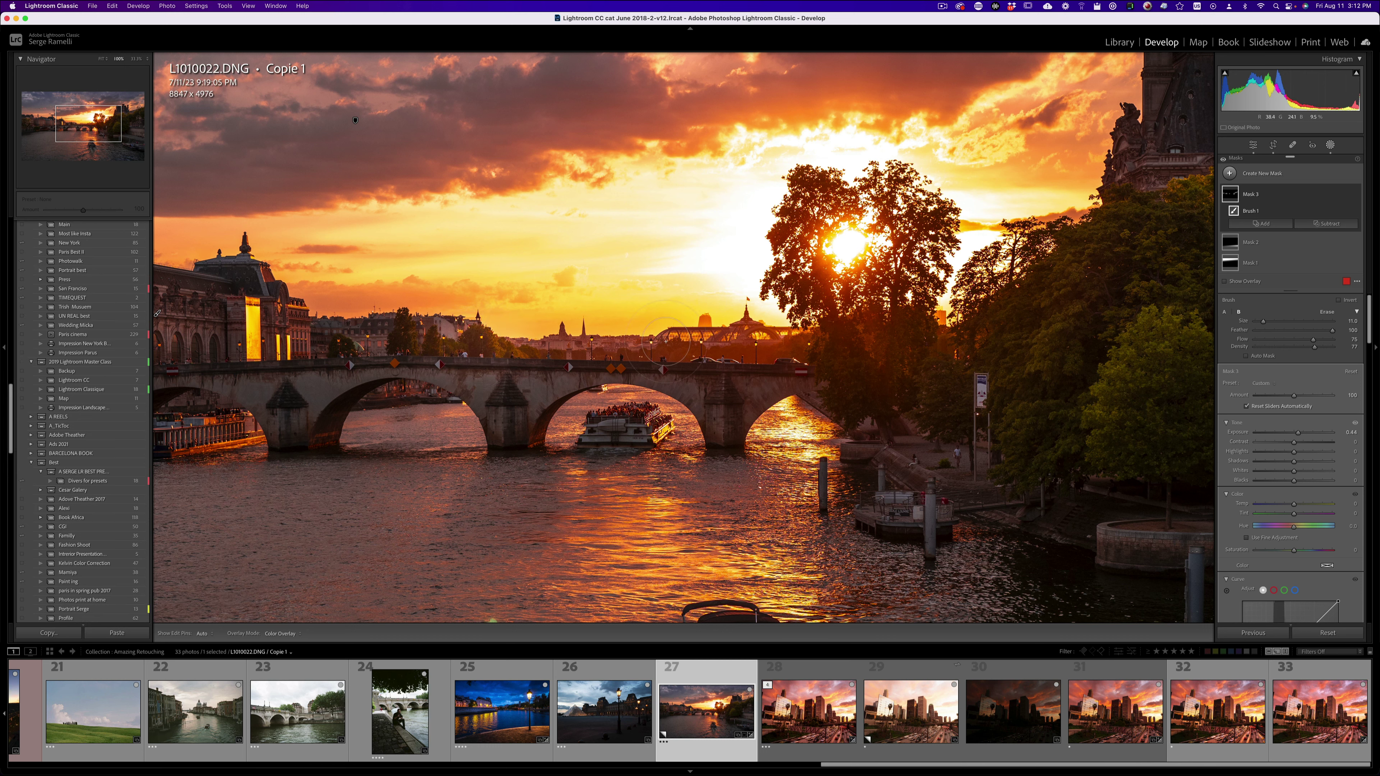
pyautogui.press('h')
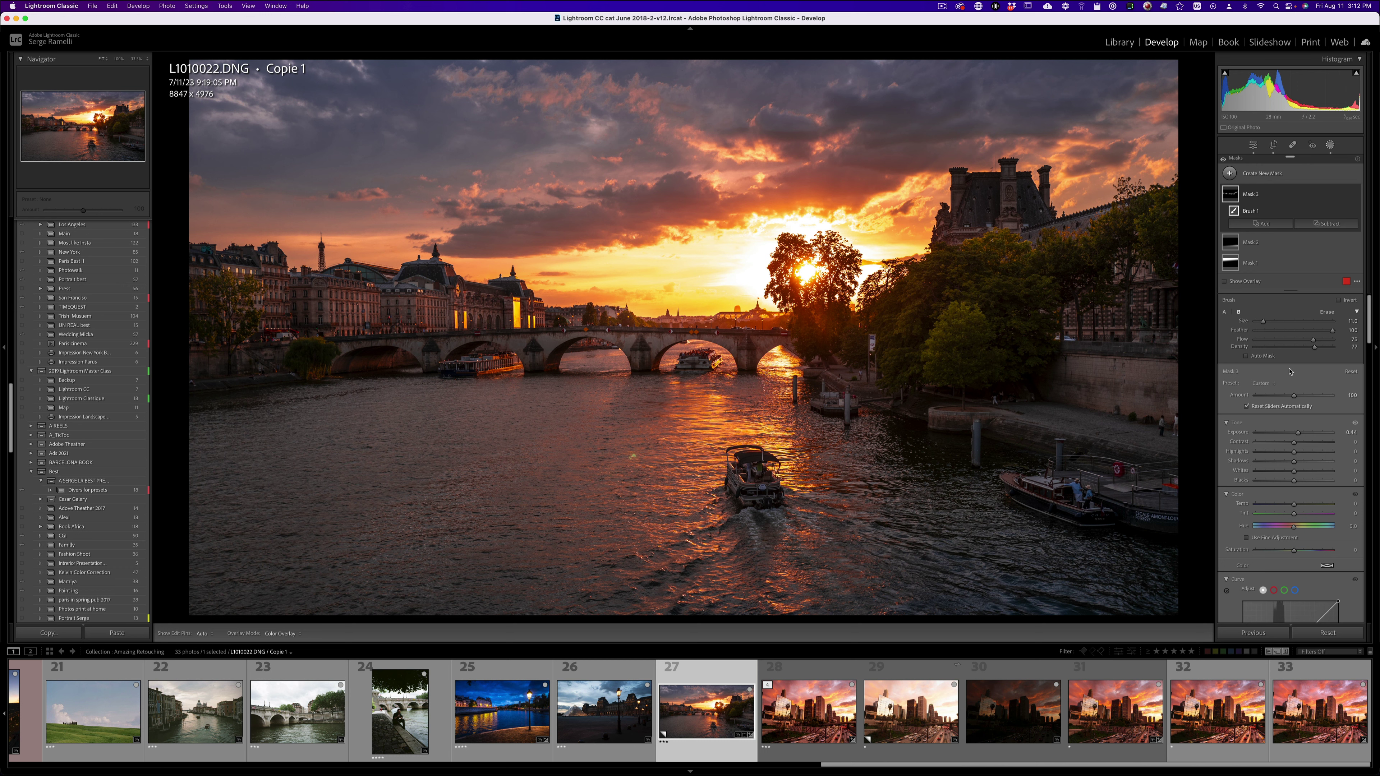
pyautogui.click(1252, 149)
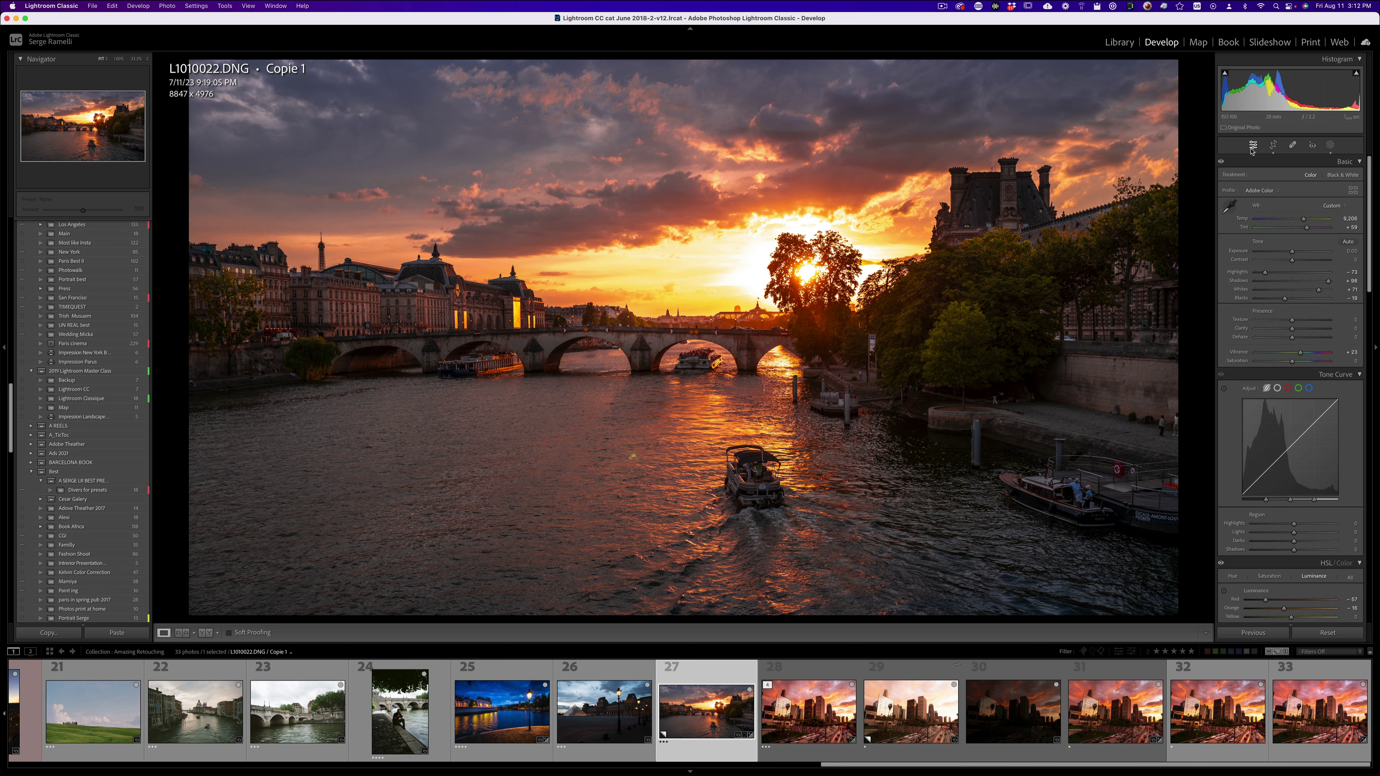
pyautogui.click(1328, 145)
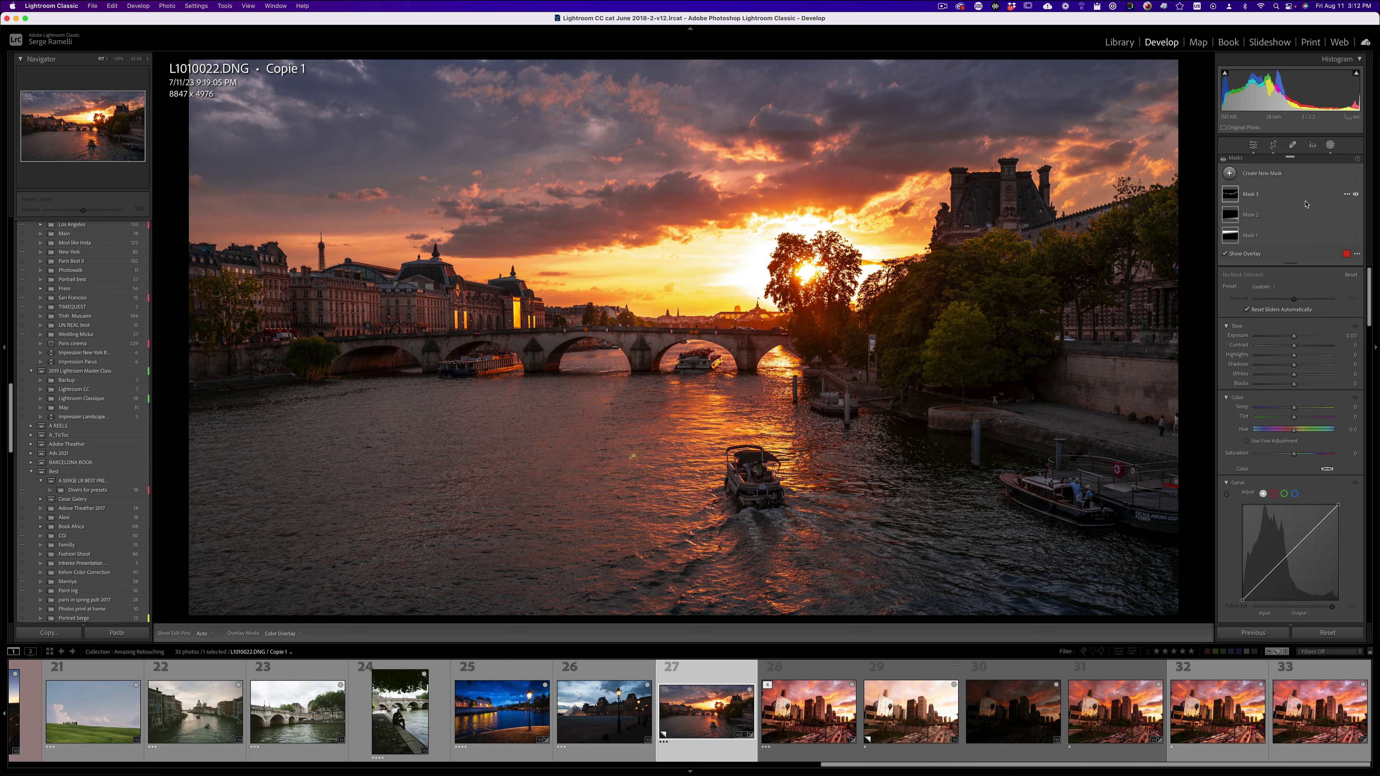
pyautogui.click(1355, 195)
pyautogui.click(1355, 195)
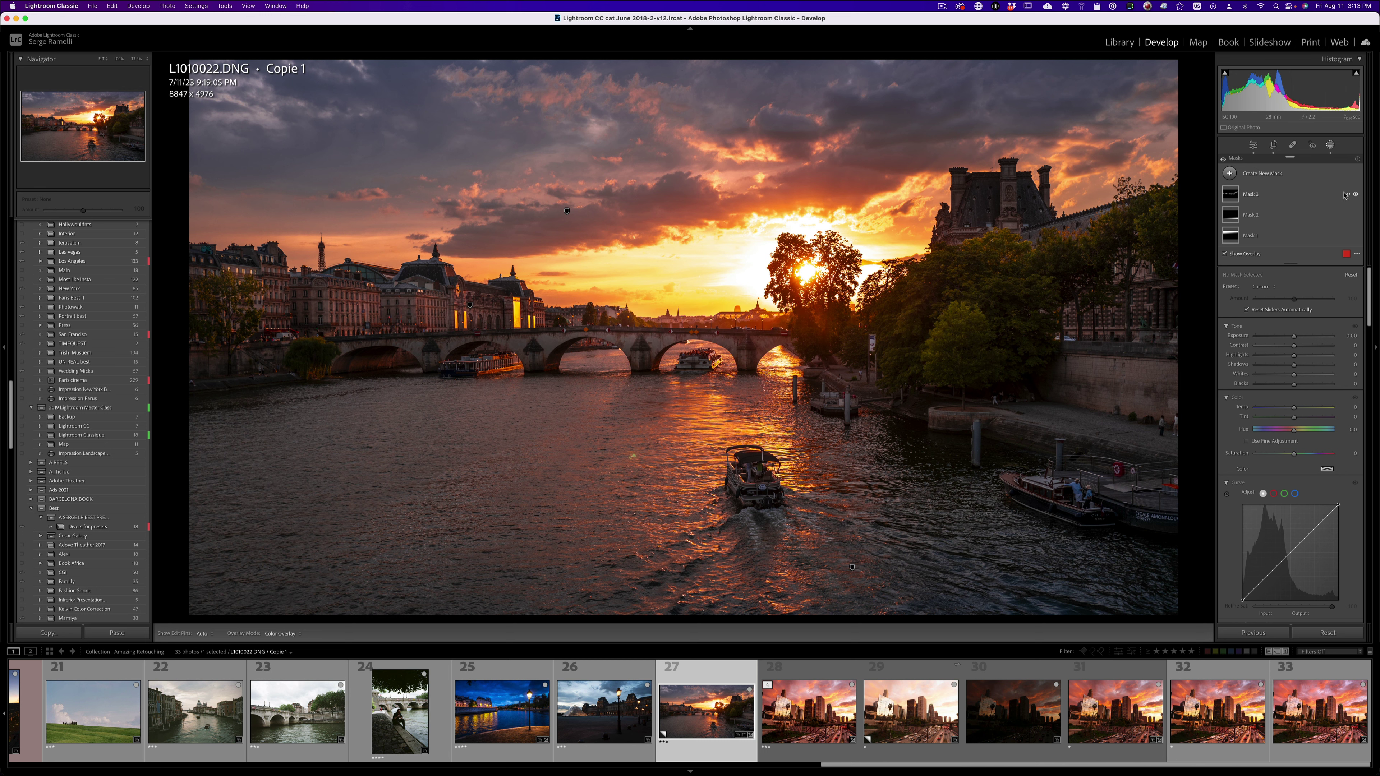